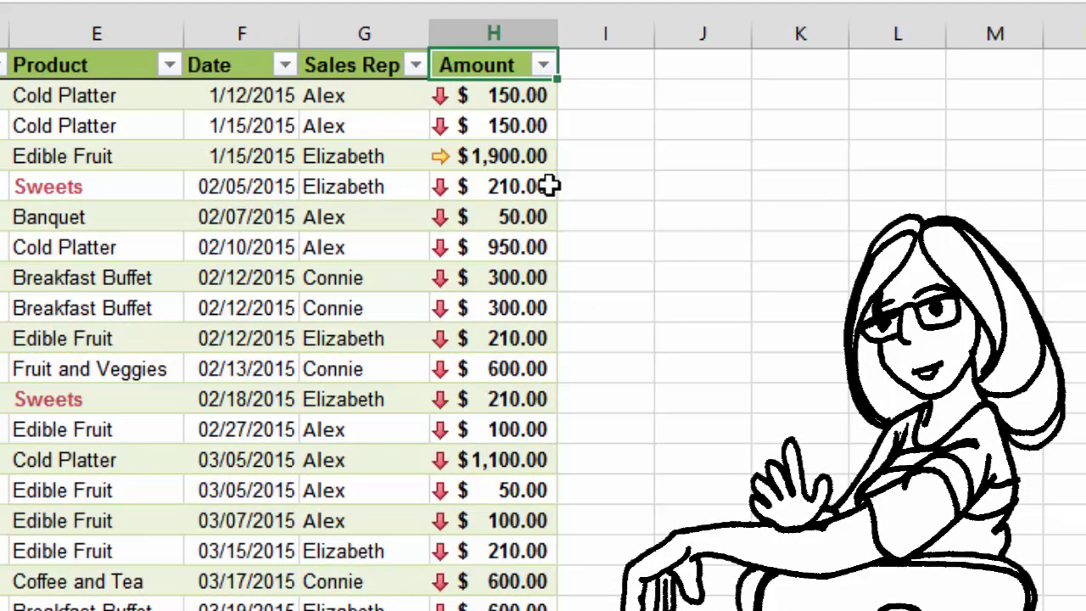
Filter the Amount column by the green up-arrow cell icon and open the function choices for the Product total.
click(543, 67)
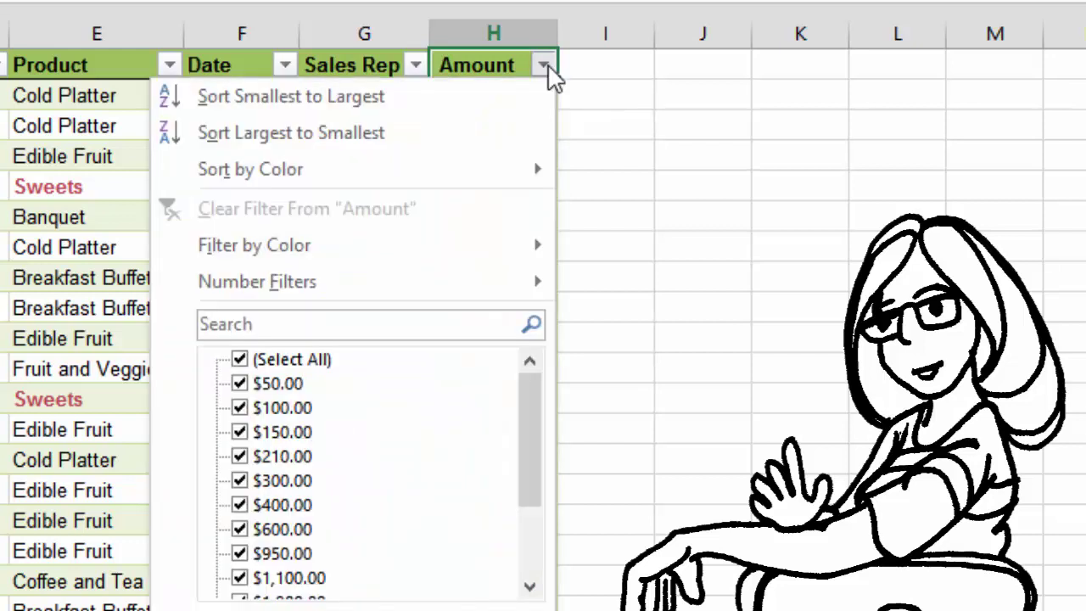
mouse_move(531, 250)
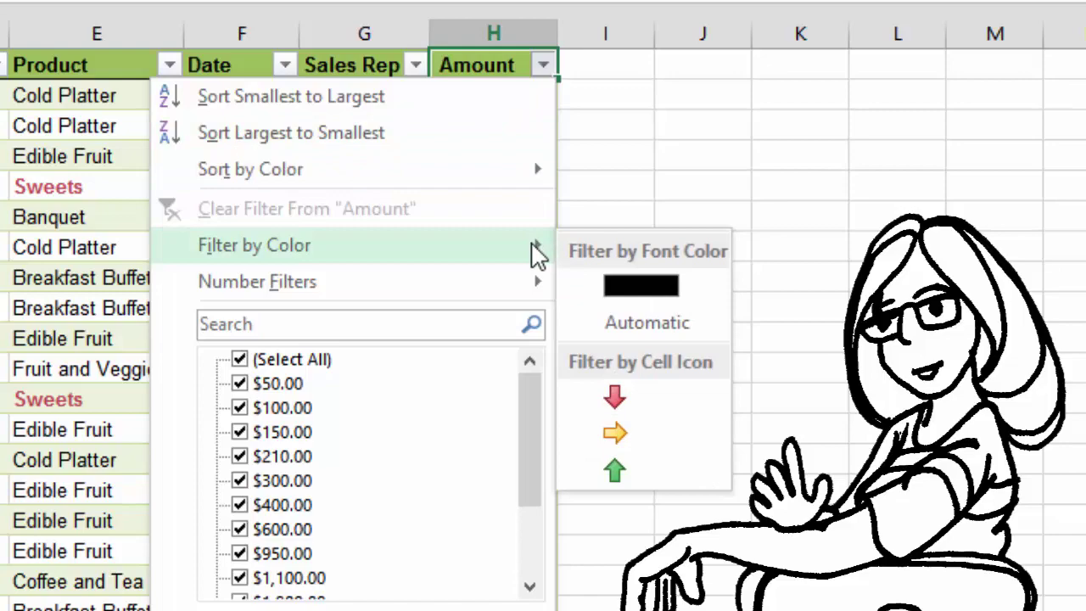
click(626, 472)
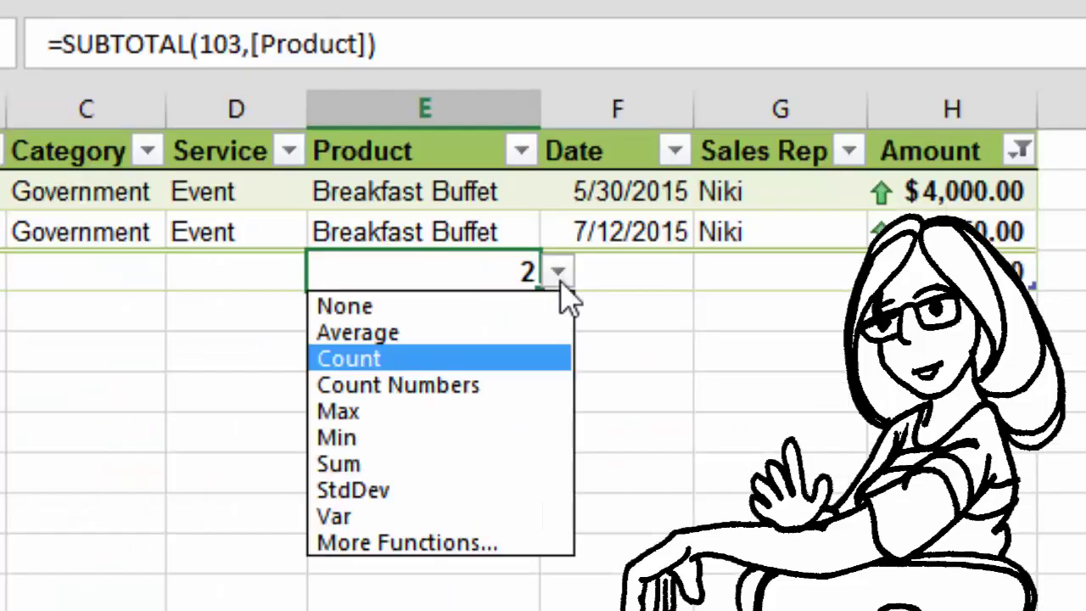
click(560, 273)
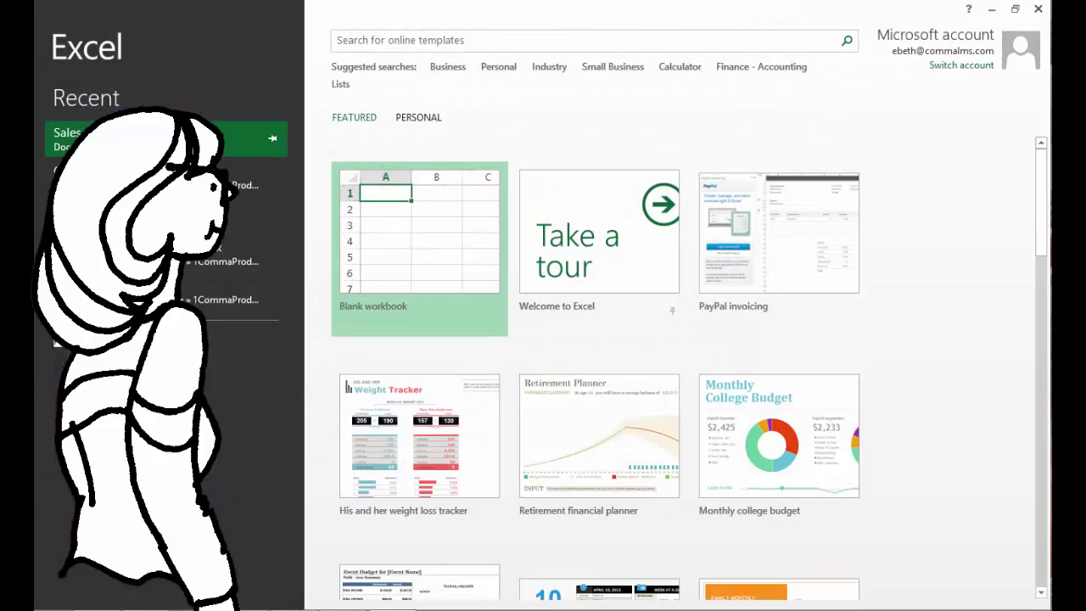
Open the recent Sales 2015 workbook and create a copy of the Original Data sheet before the Bonus sheet.
click(166, 139)
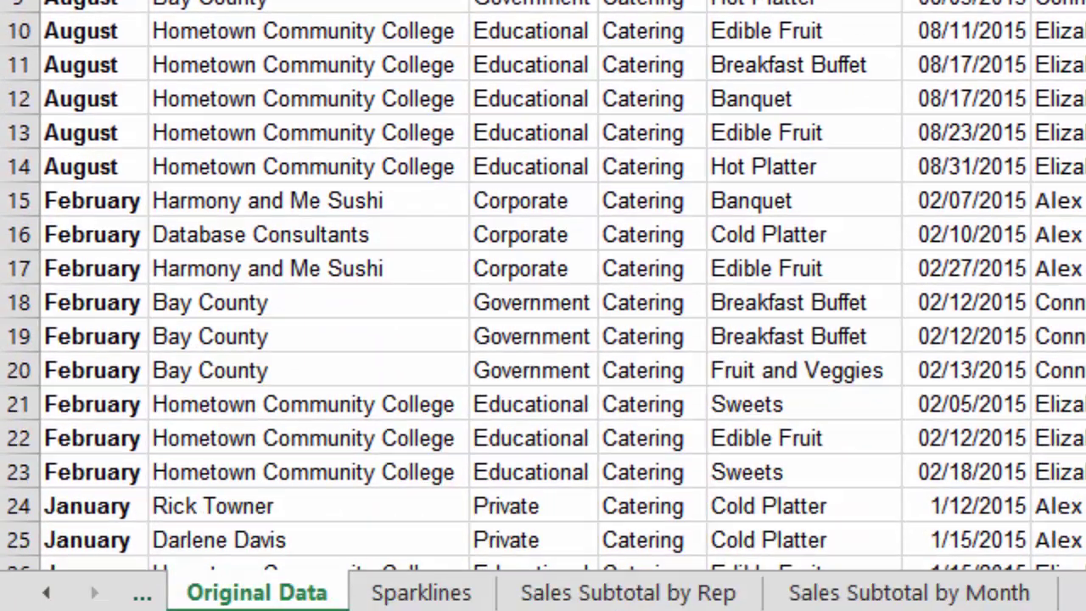
right_click(269, 592)
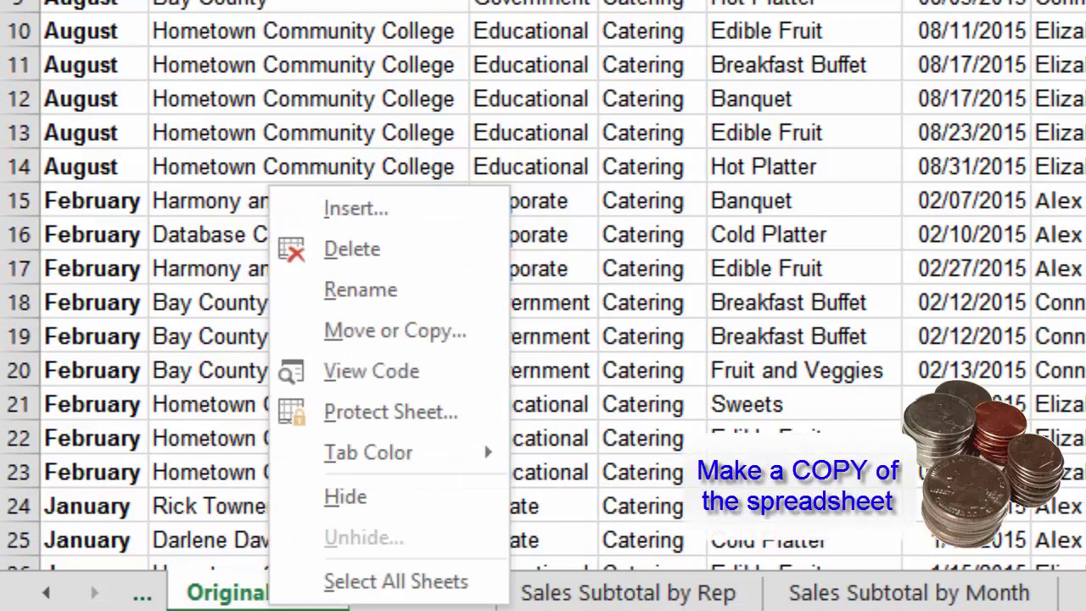
click(394, 331)
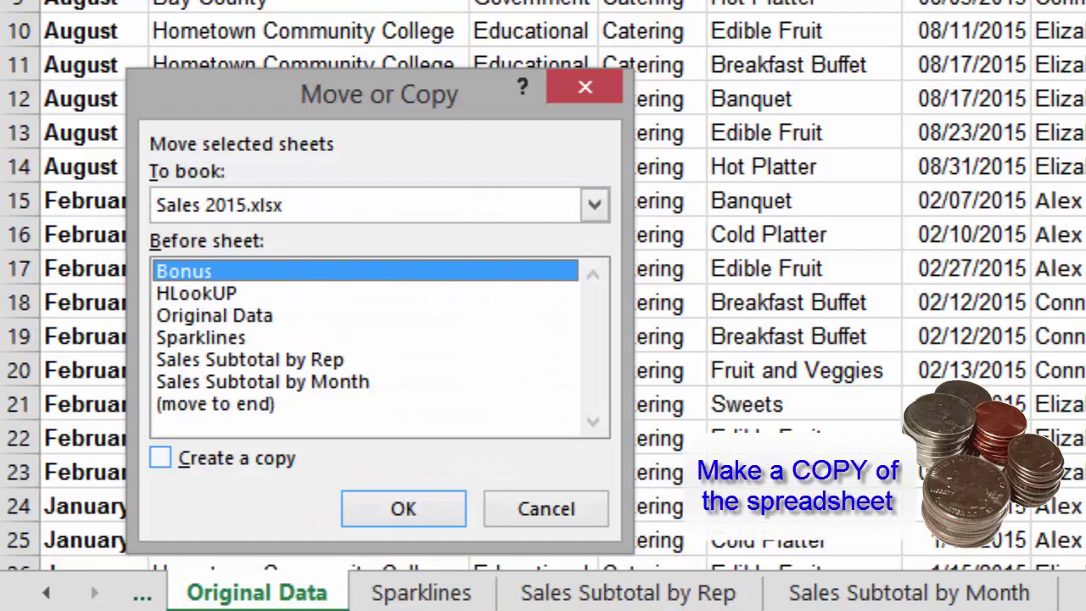
click(161, 458)
click(403, 509)
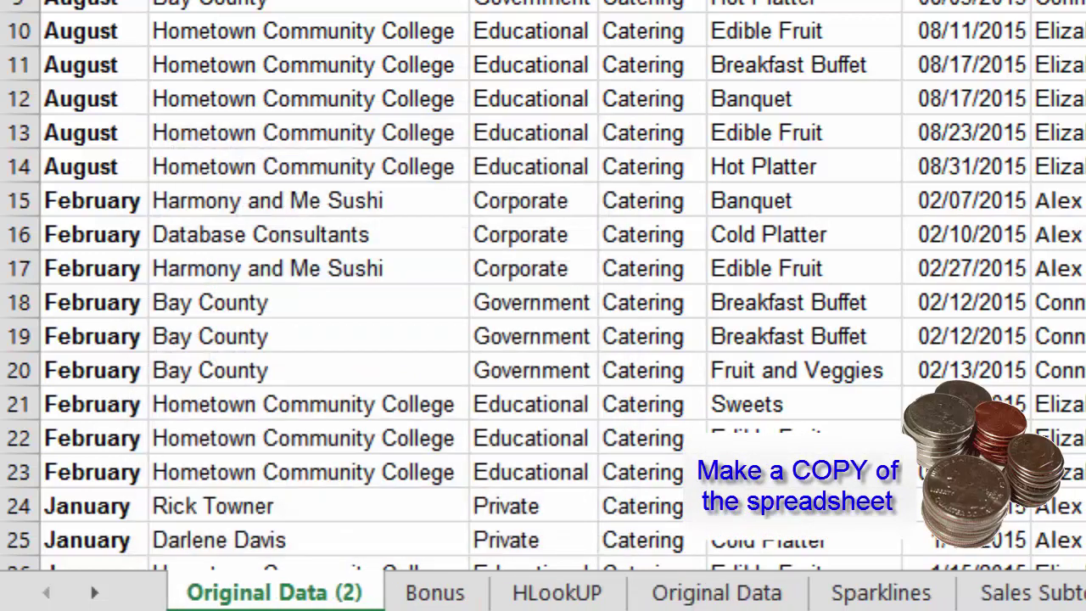
Rename the copied Original Data sheet as Data Tables.
double_click(273, 592)
text(Data Tables)
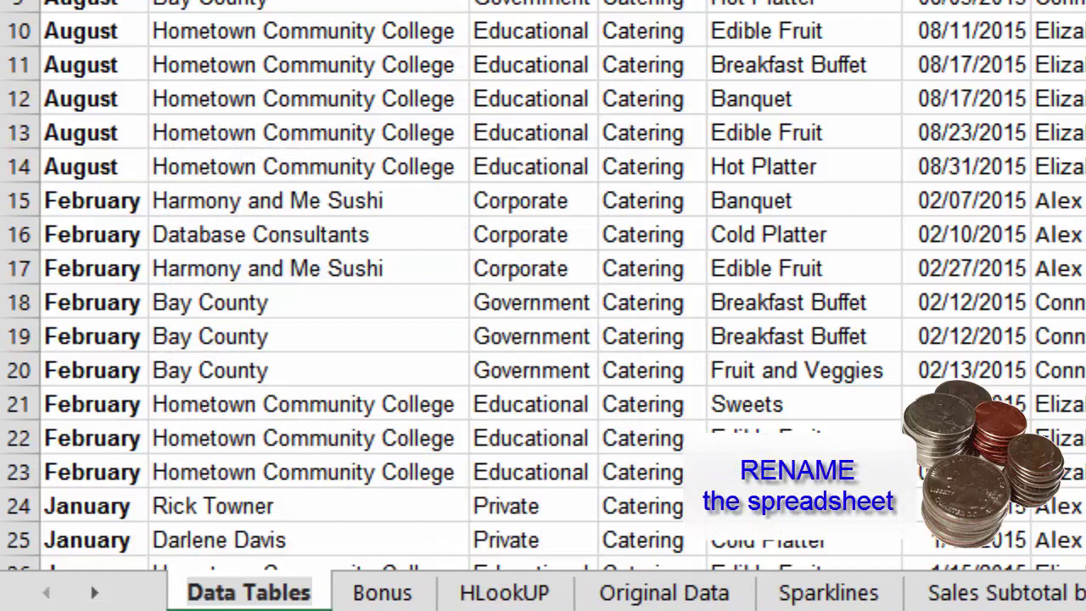
key(Return)
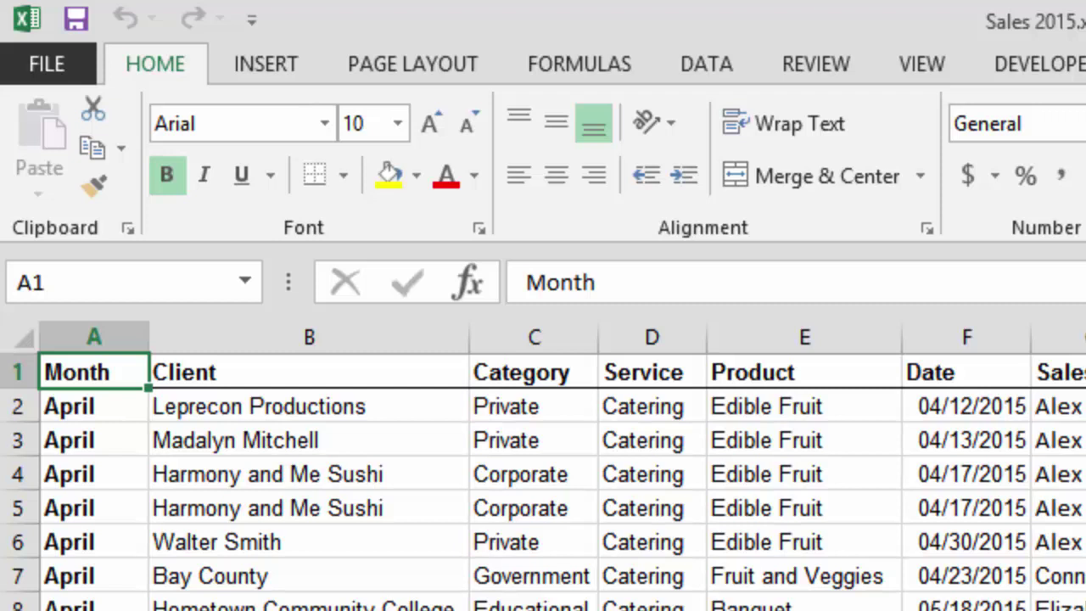
Sort the whole sales data range by Month in ascending A to Z order.
key(ctrl+a)
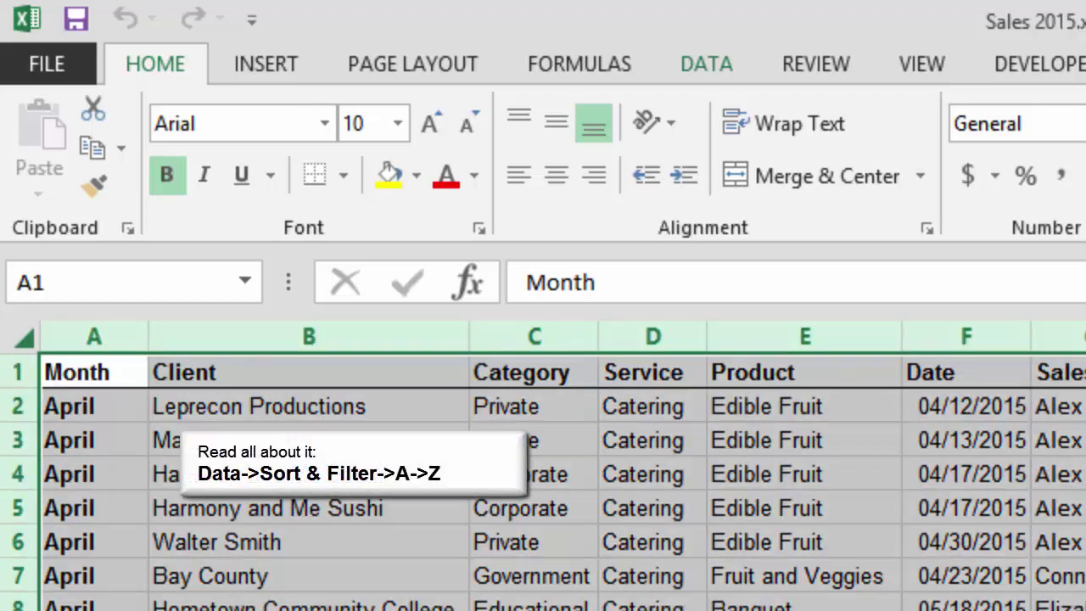
click(707, 64)
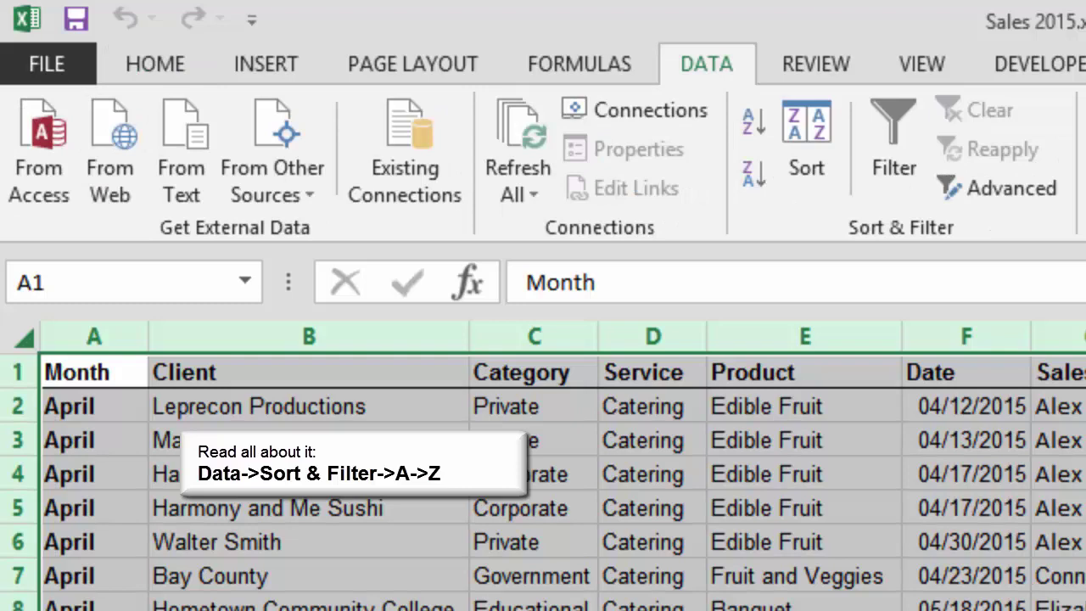
click(753, 121)
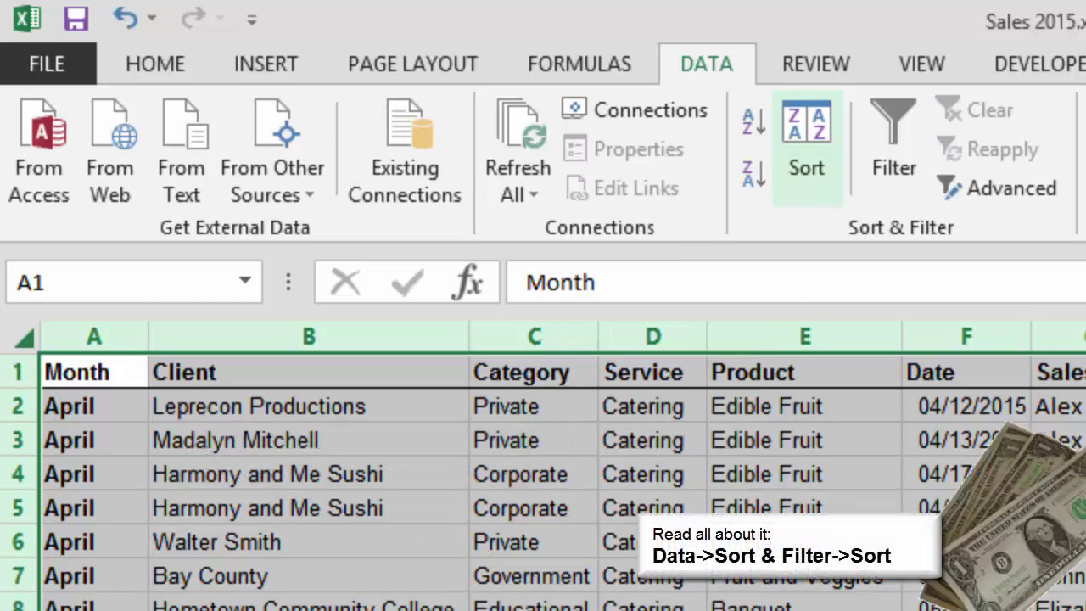
Sort the sales data by Month in calendar order using the January, February, March, April custom list, and review the sorted rows.
click(806, 148)
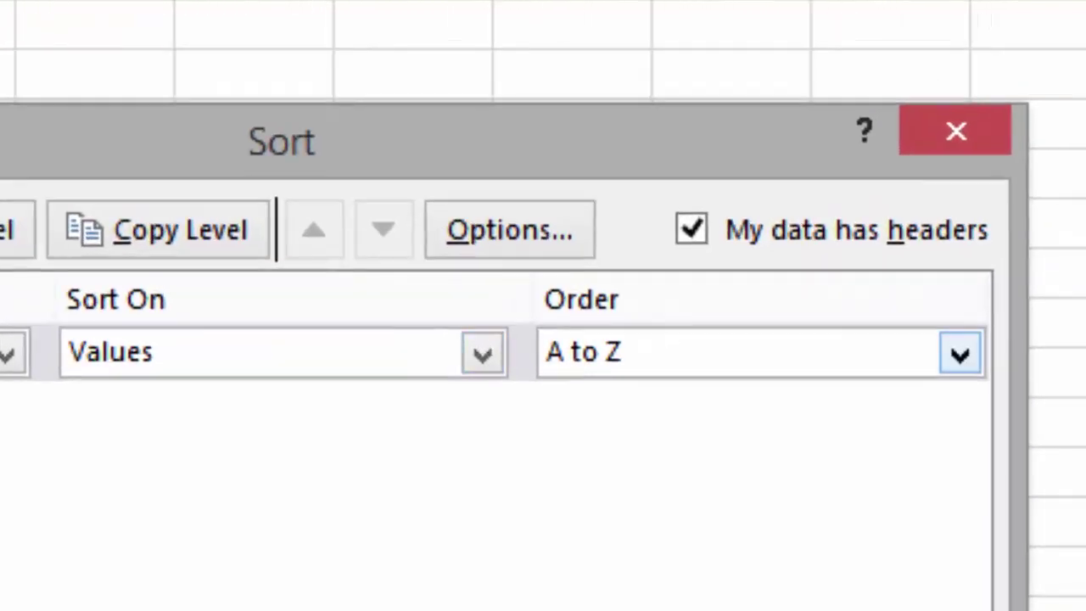
click(960, 352)
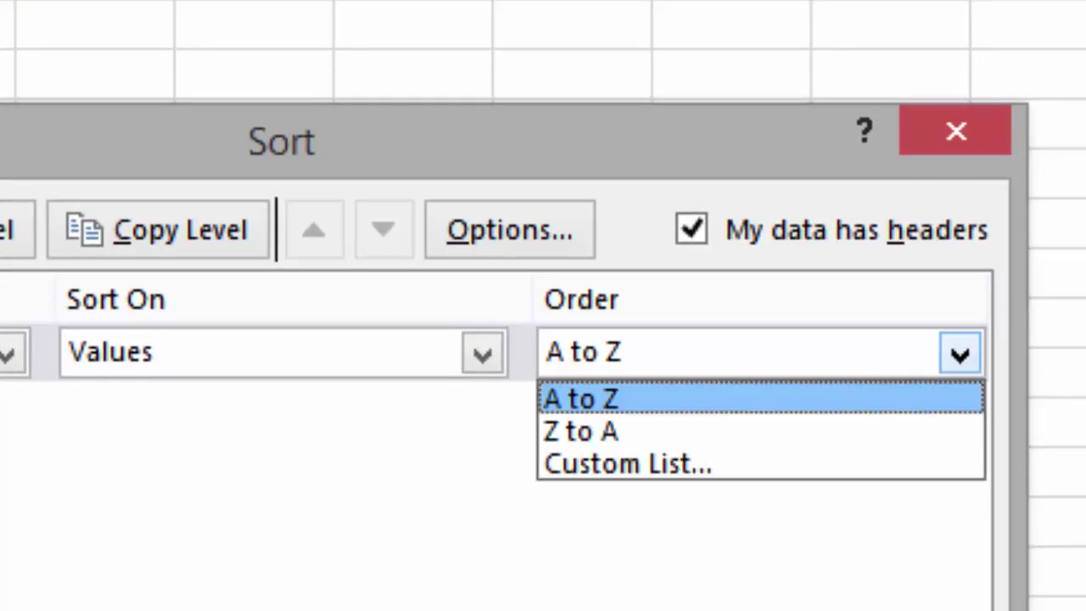
click(628, 463)
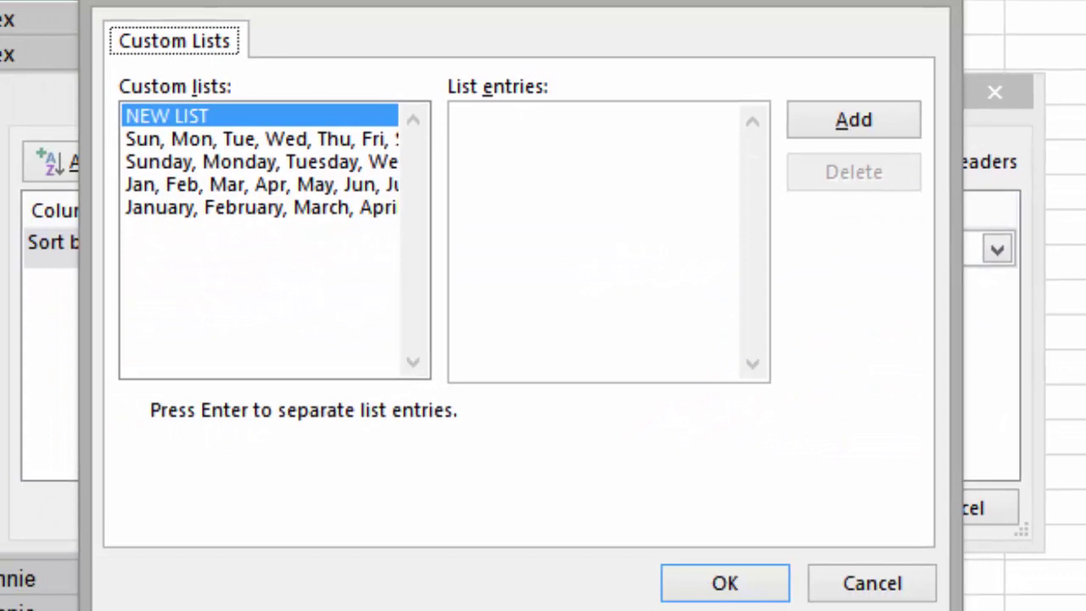
click(285, 201)
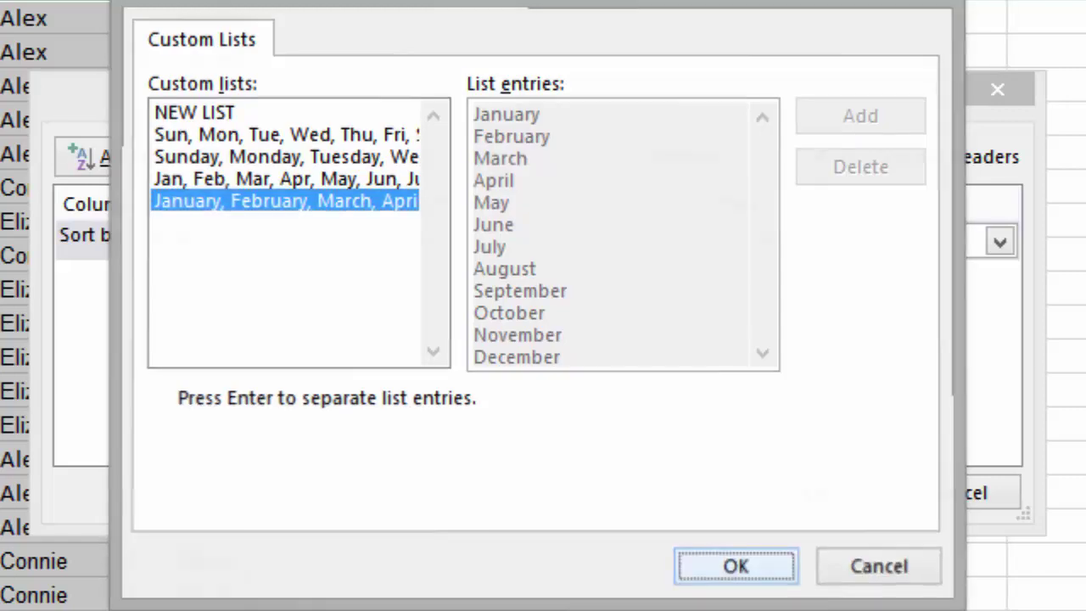
click(736, 566)
click(816, 493)
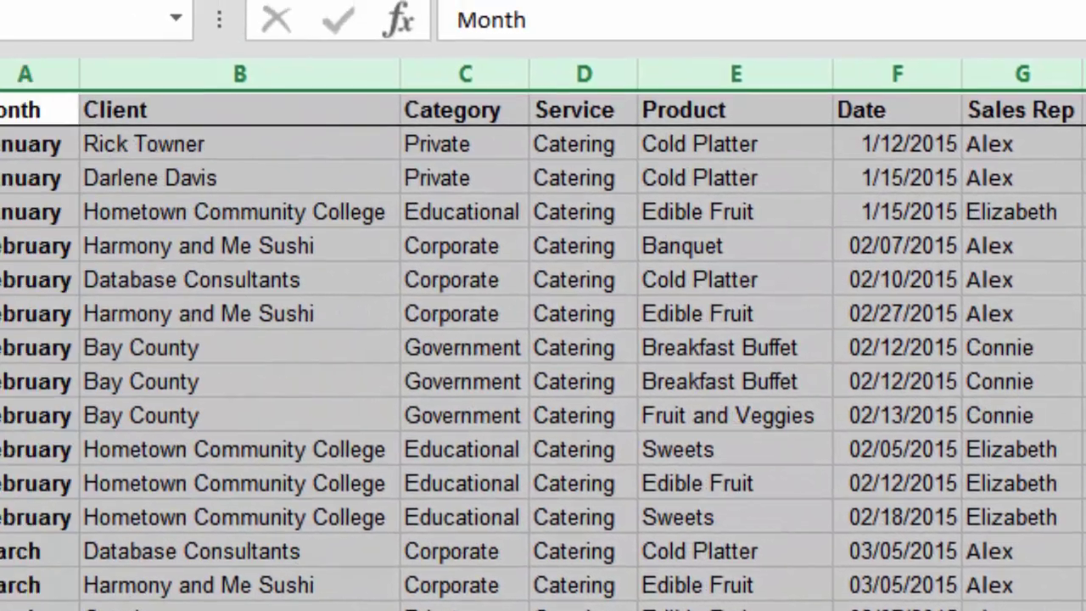
click(93, 117)
scroll(544, 356, down, 1)
scroll(543, 357, down, 5)
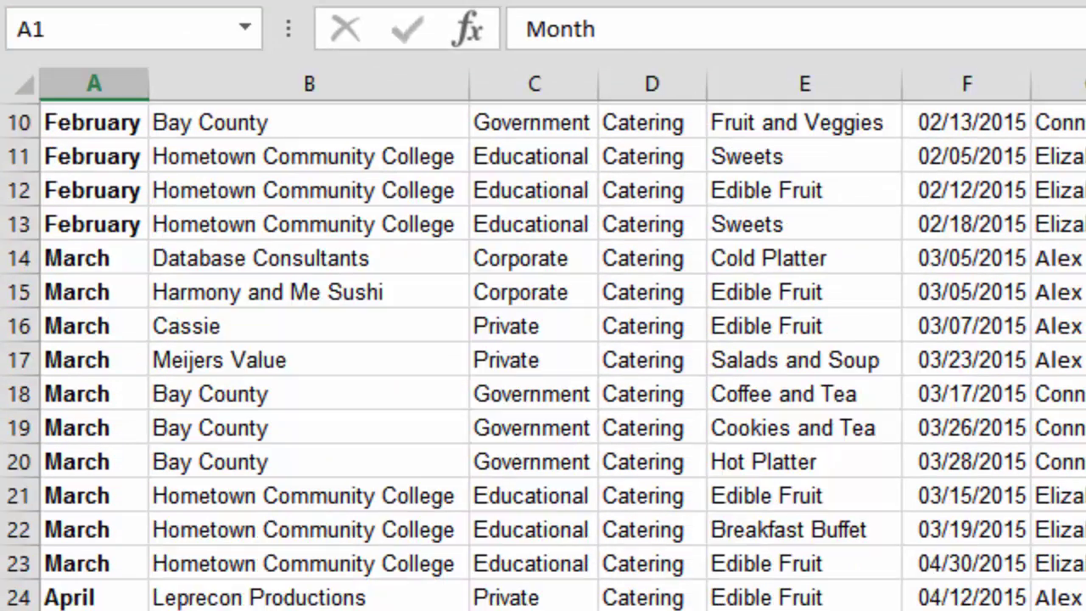
scroll(543, 357, down, 1)
scroll(543, 357, up, 6)
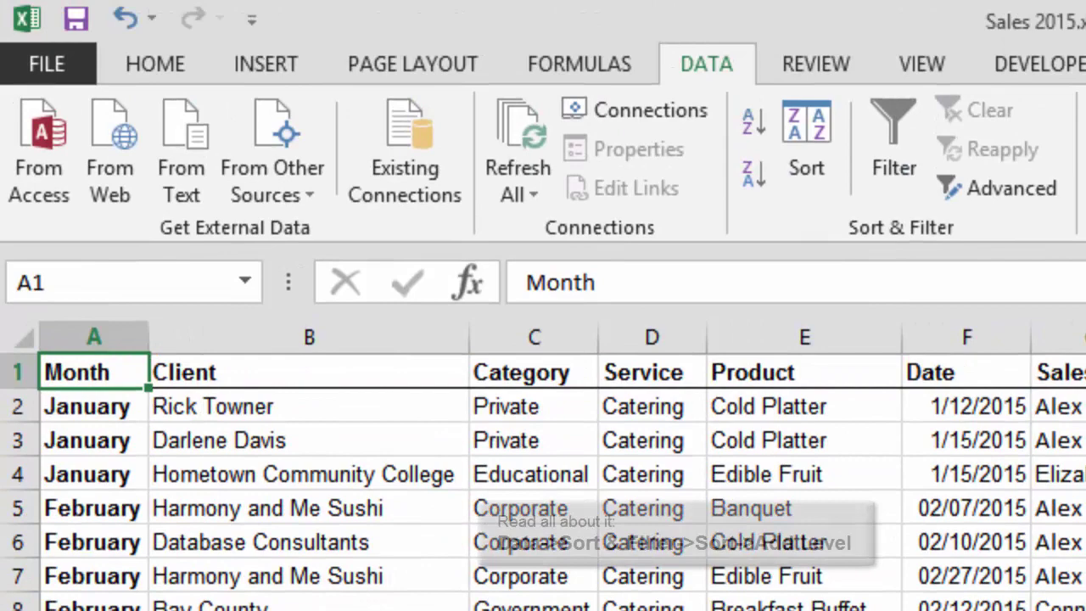
Add Date, Oldest to Newest, as a second sort level below Month and apply it to the whole data range.
key(ctrl+a)
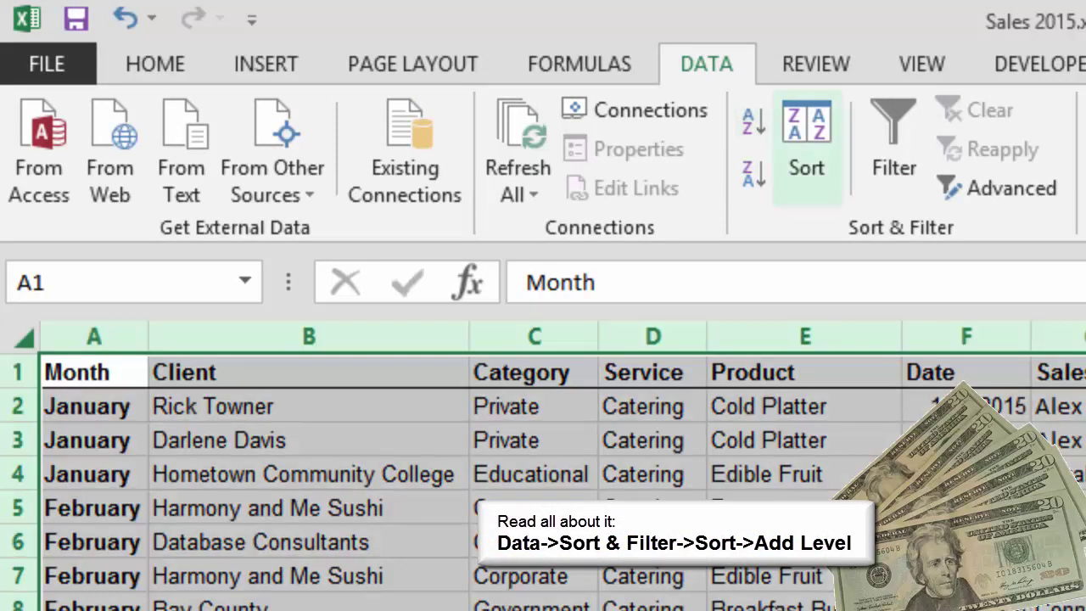
click(806, 145)
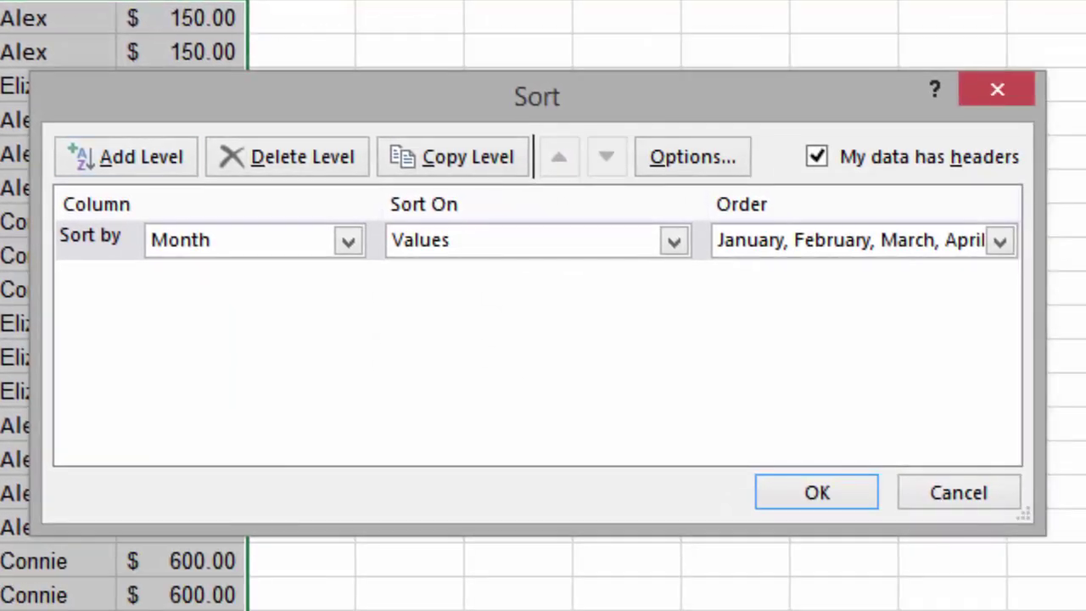
click(127, 156)
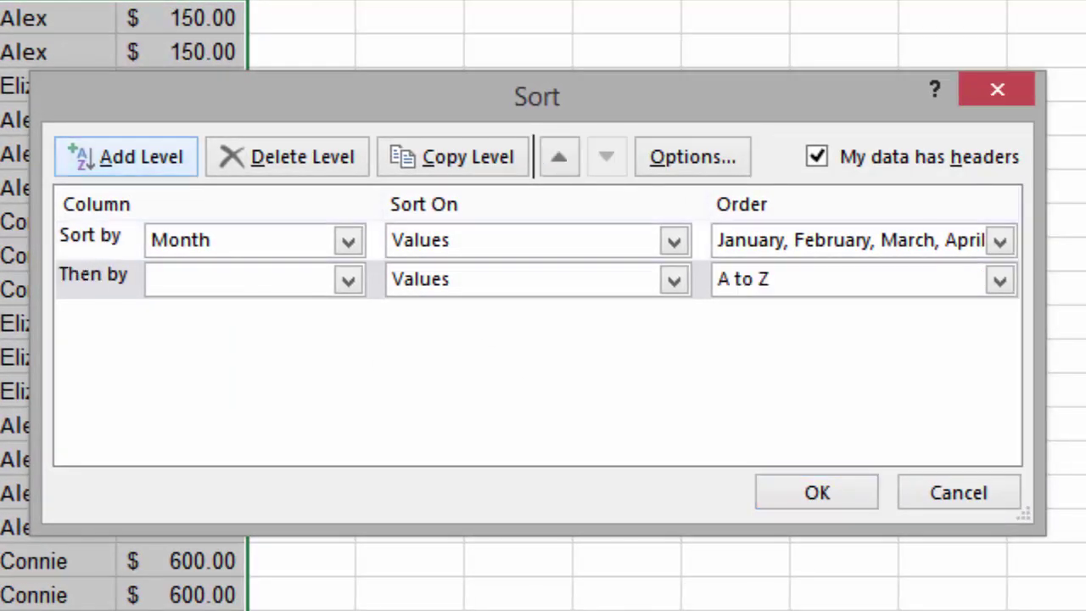
click(348, 280)
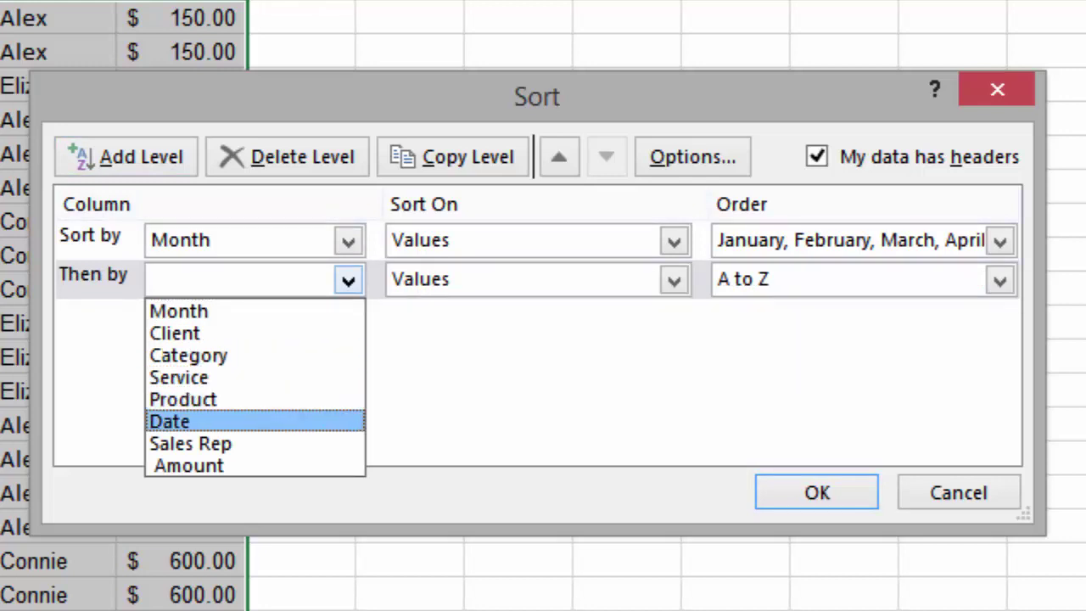
click(170, 422)
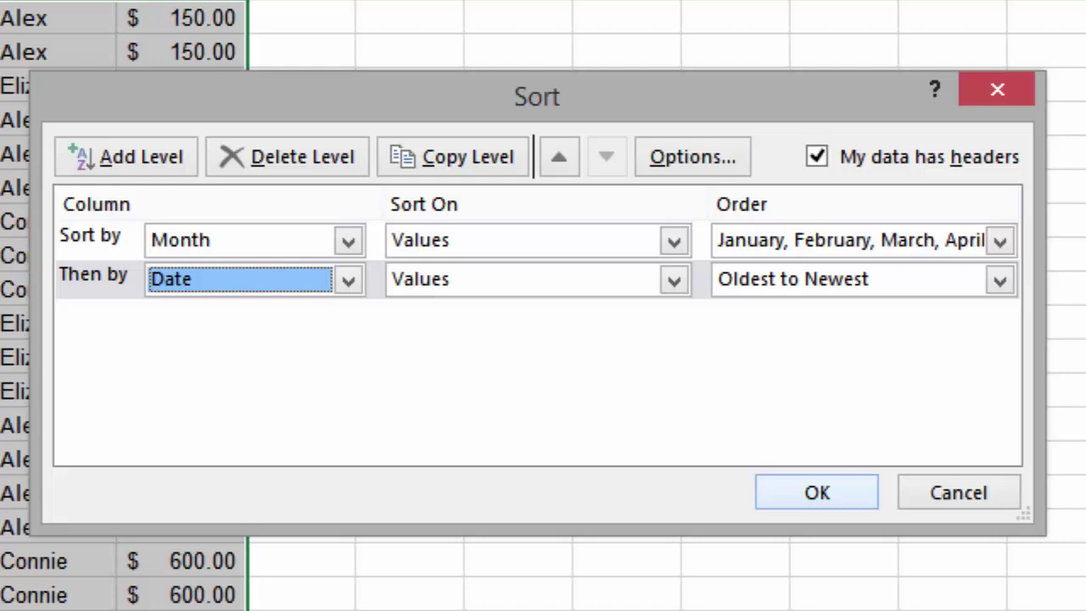
click(817, 493)
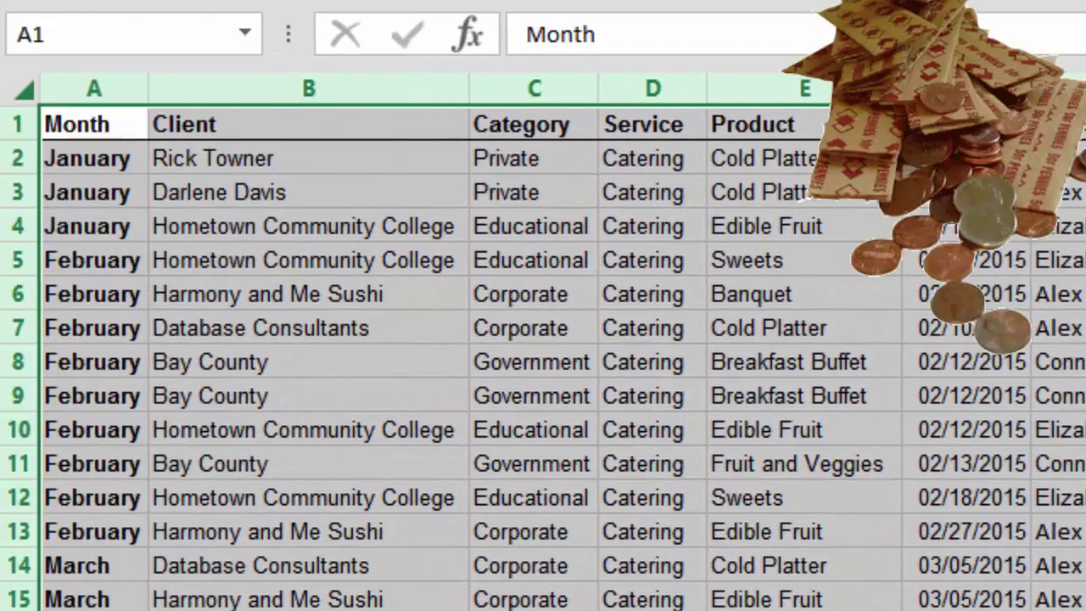
click(93, 124)
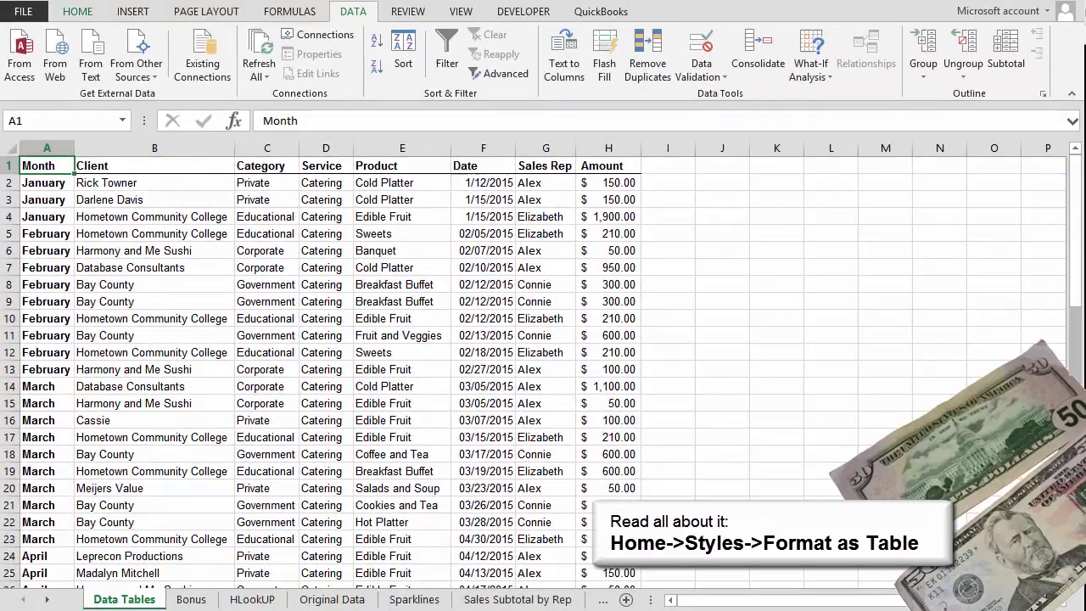
Format the range A1:H69 as a table with headers using the green Table Style Medium 4.
click(77, 11)
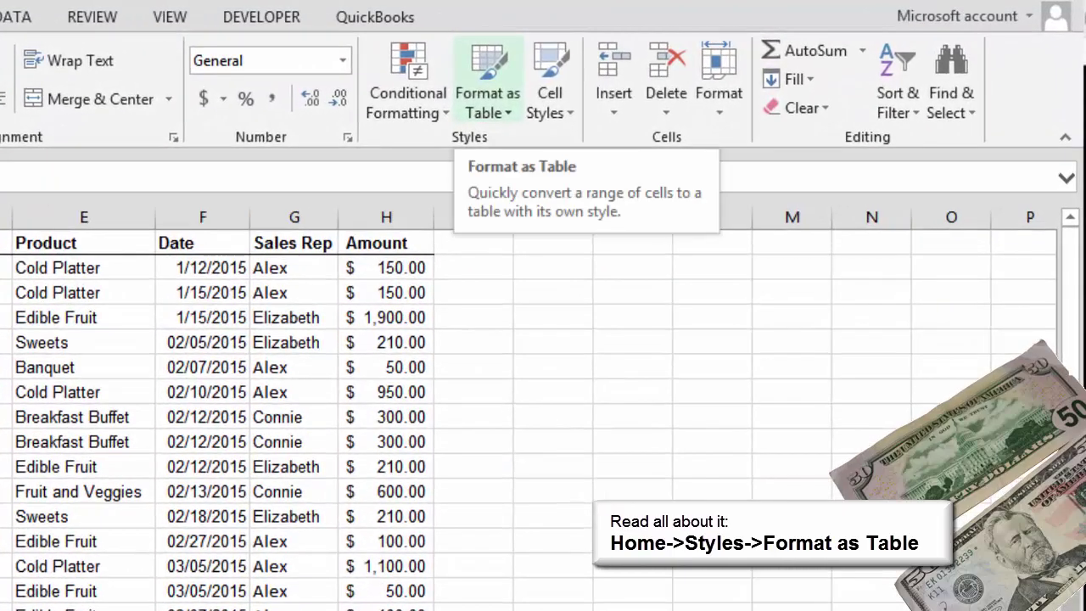
click(488, 102)
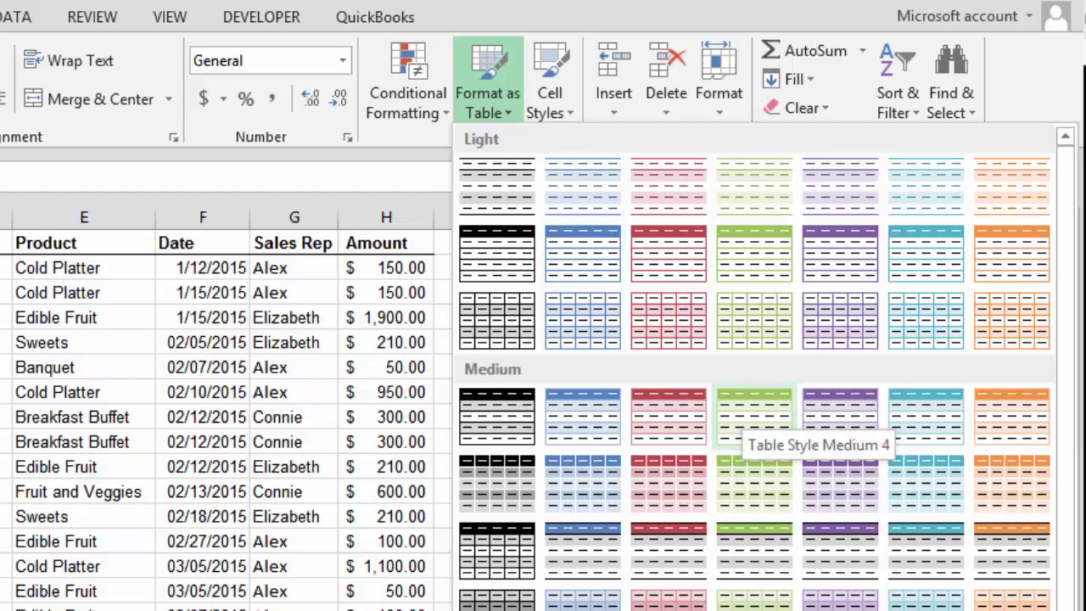
click(754, 418)
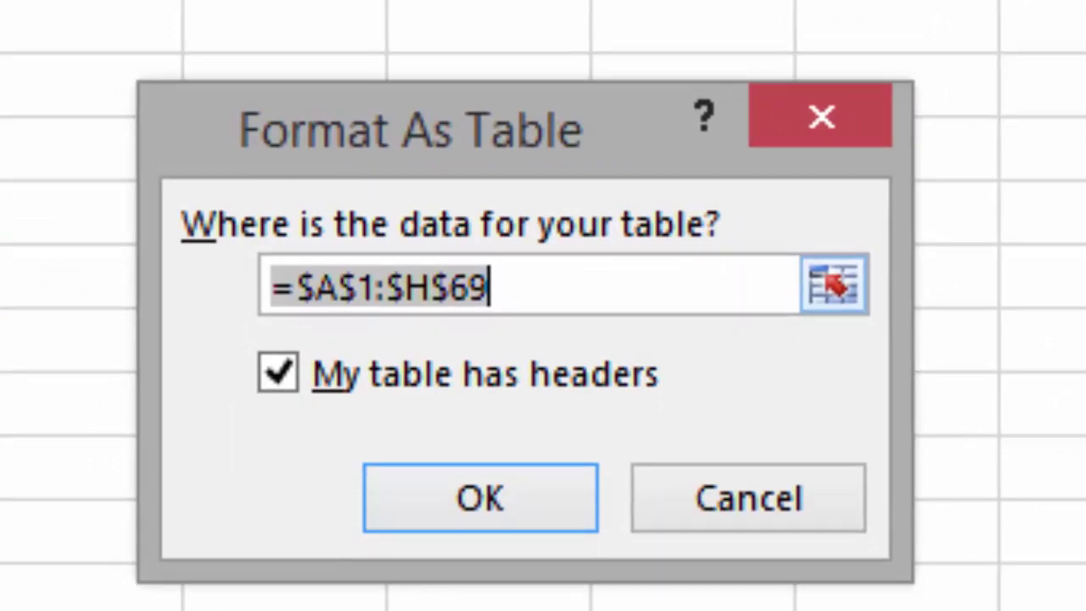
key(End)
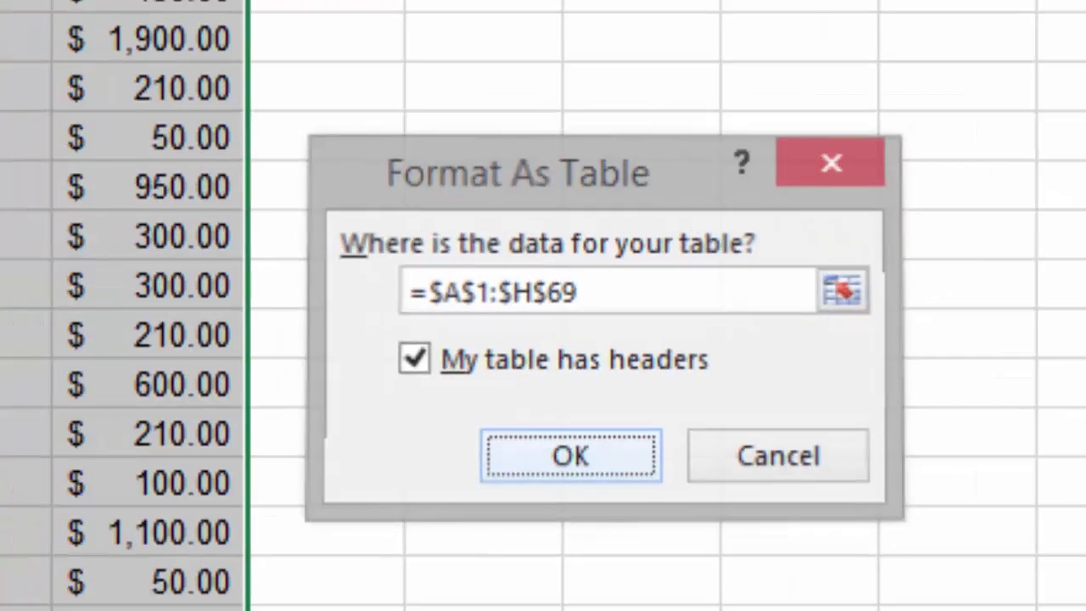
key(Return)
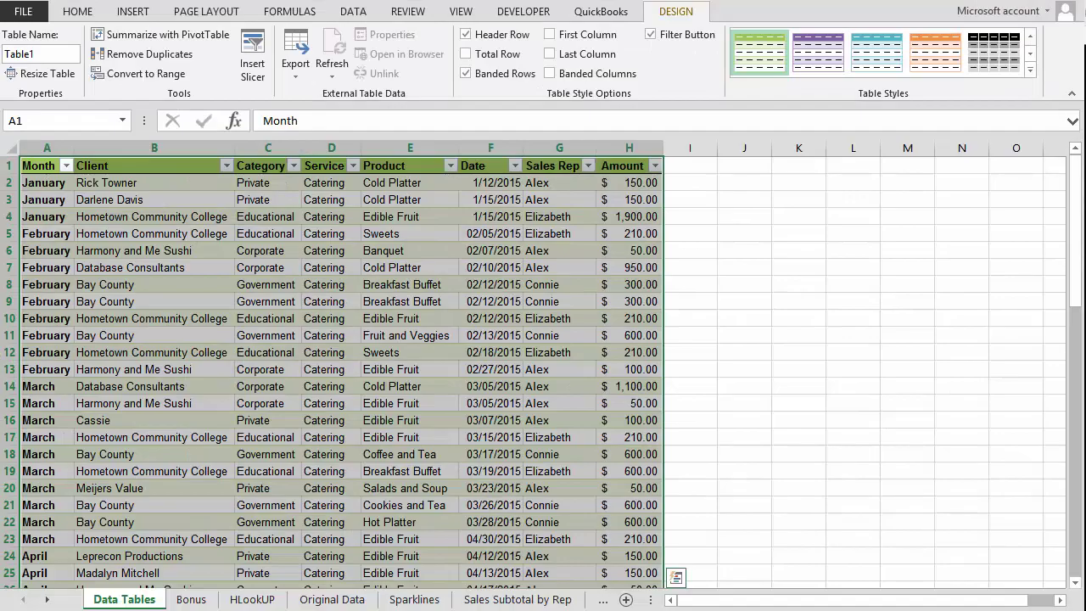
click(46, 165)
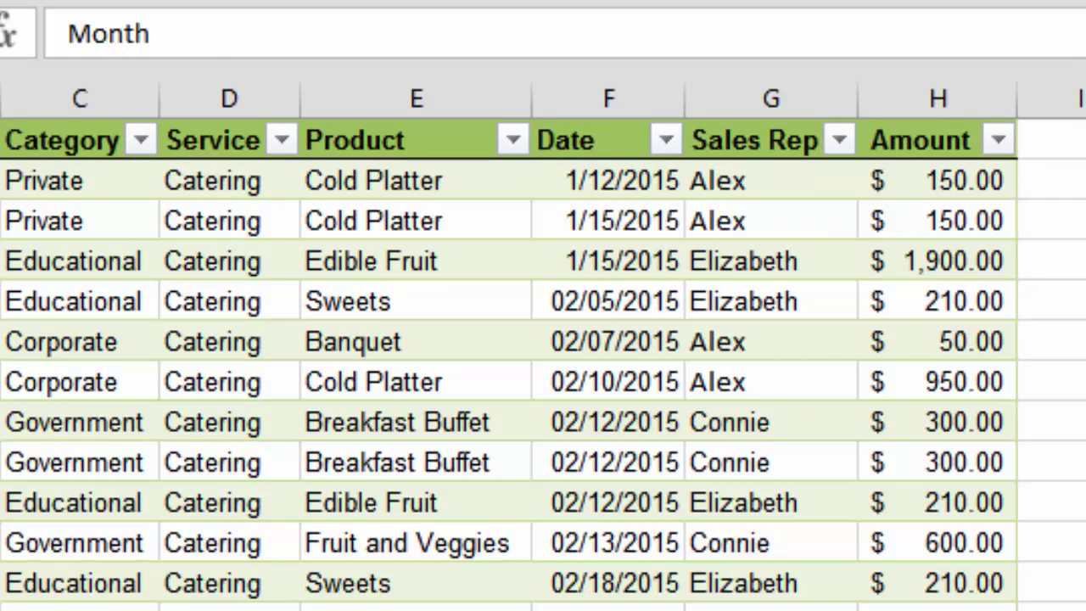
Filter the table's Sales Rep column to show only the second and fourth representatives in the list.
click(756, 140)
click(839, 140)
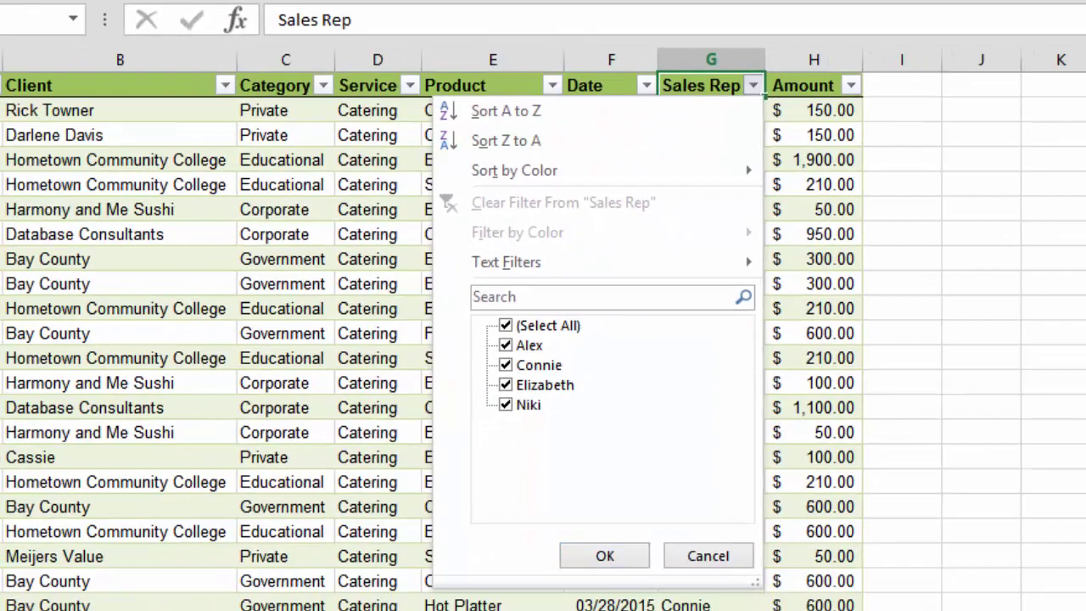
click(506, 325)
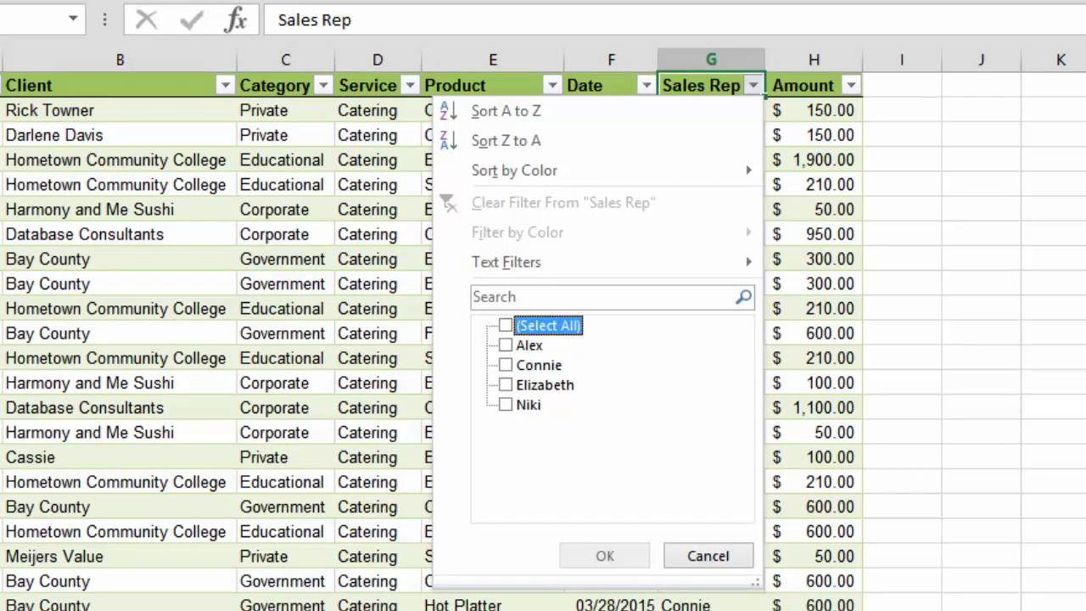
click(506, 365)
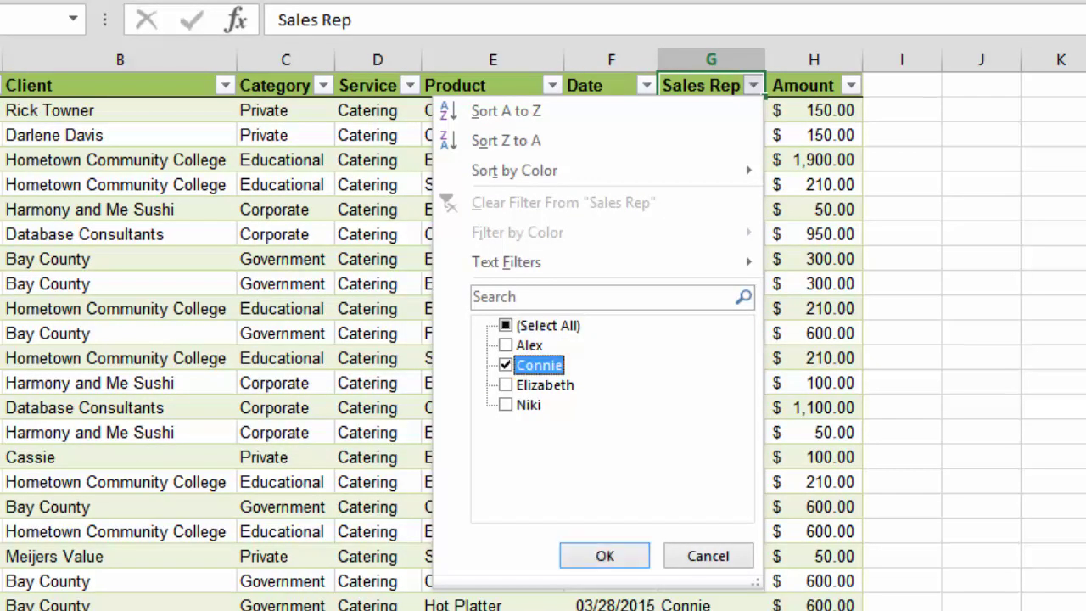
click(506, 405)
click(604, 556)
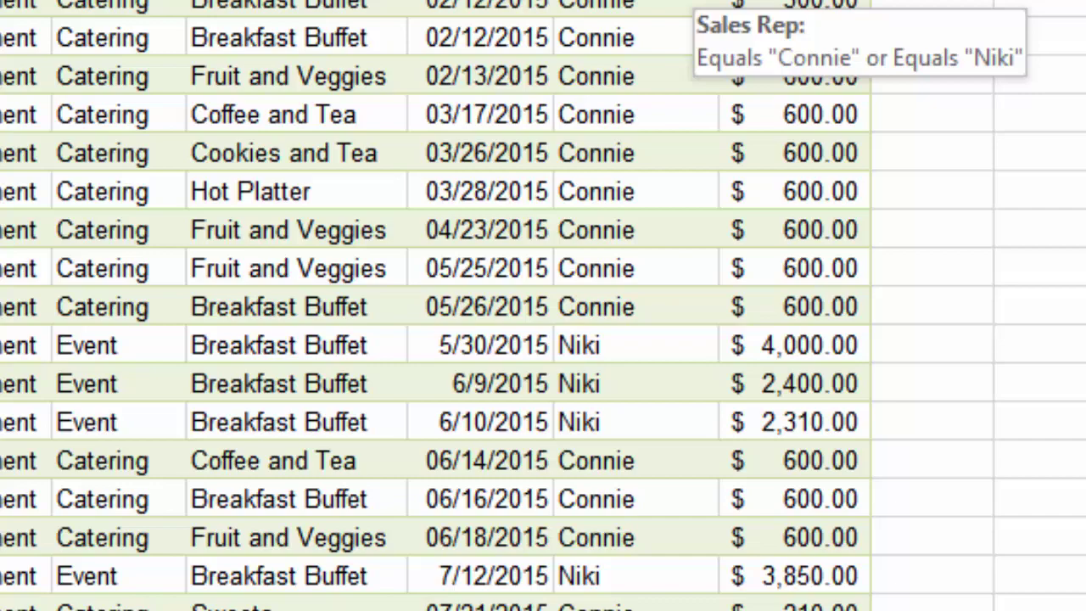
Reset the Sales Rep filter to show all representatives.
click(754, 139)
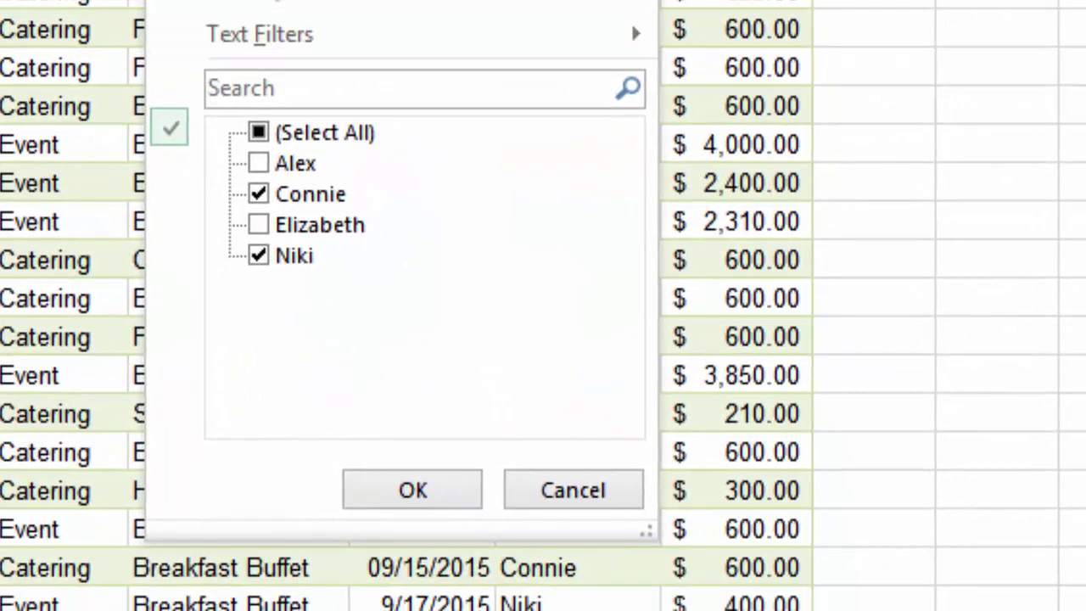
click(259, 133)
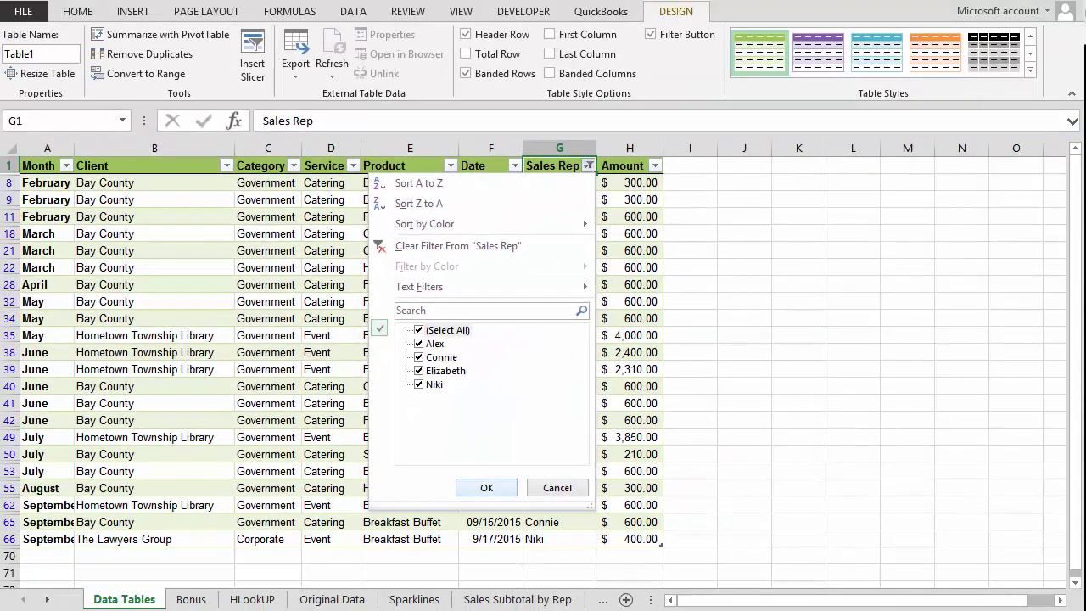
key(Return)
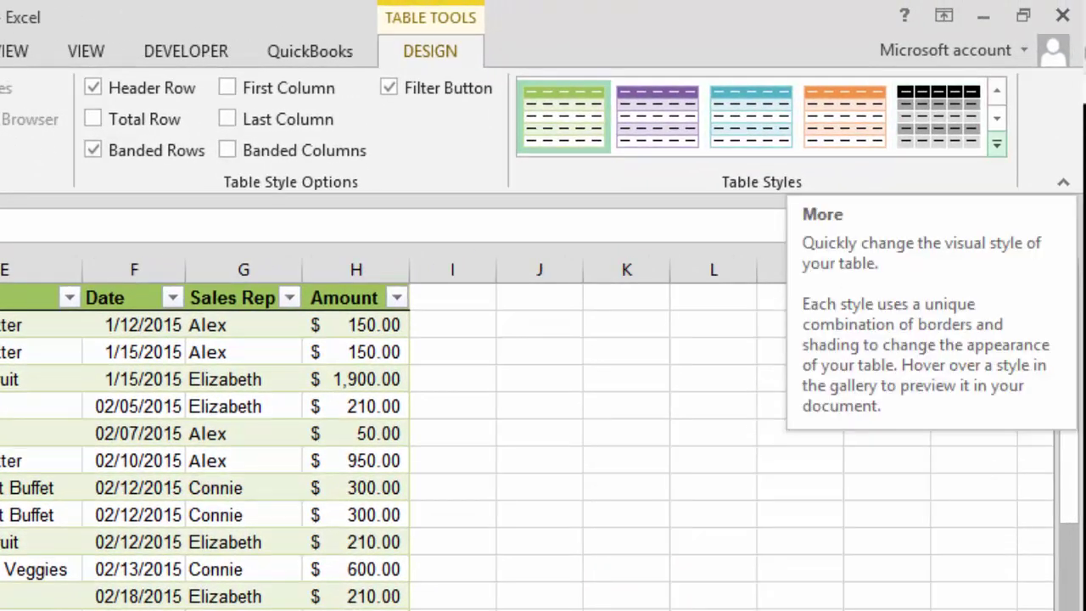
View the available table styles and turn on the Last Column emphasis for the table.
click(997, 144)
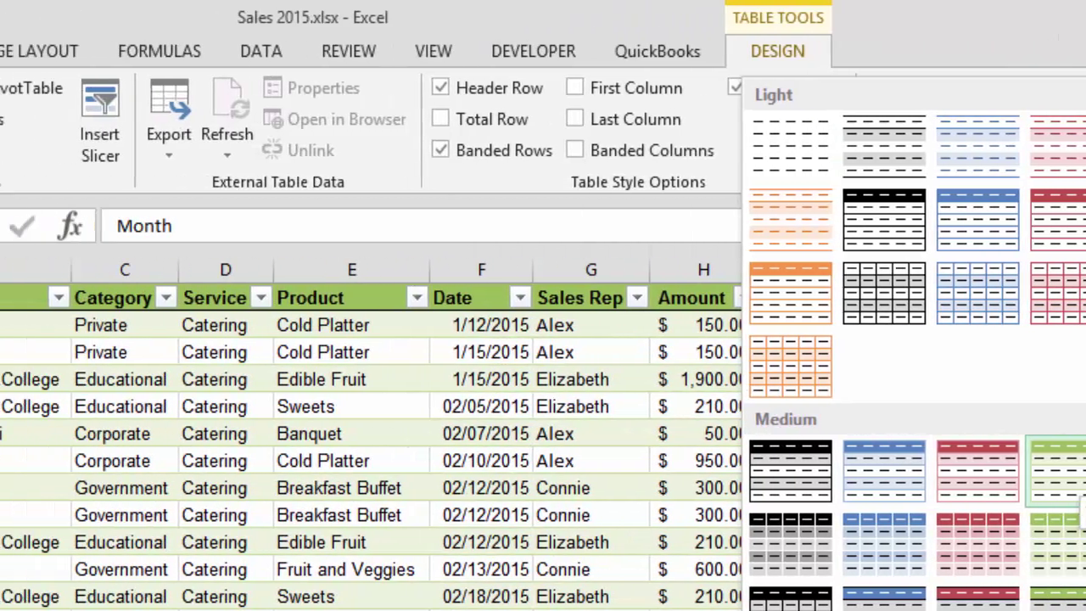
click(724, 476)
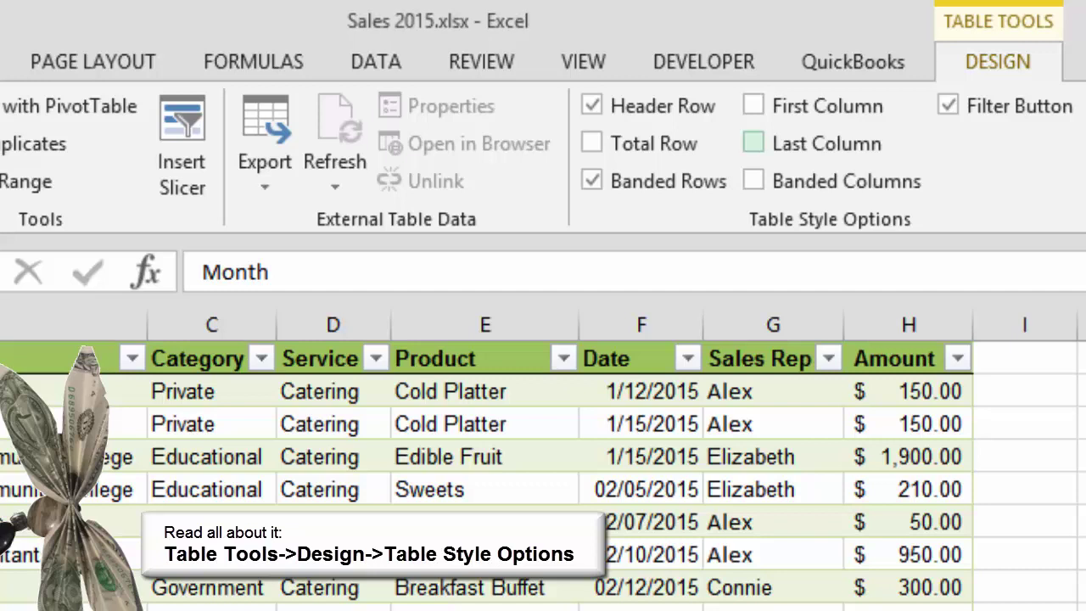
click(754, 143)
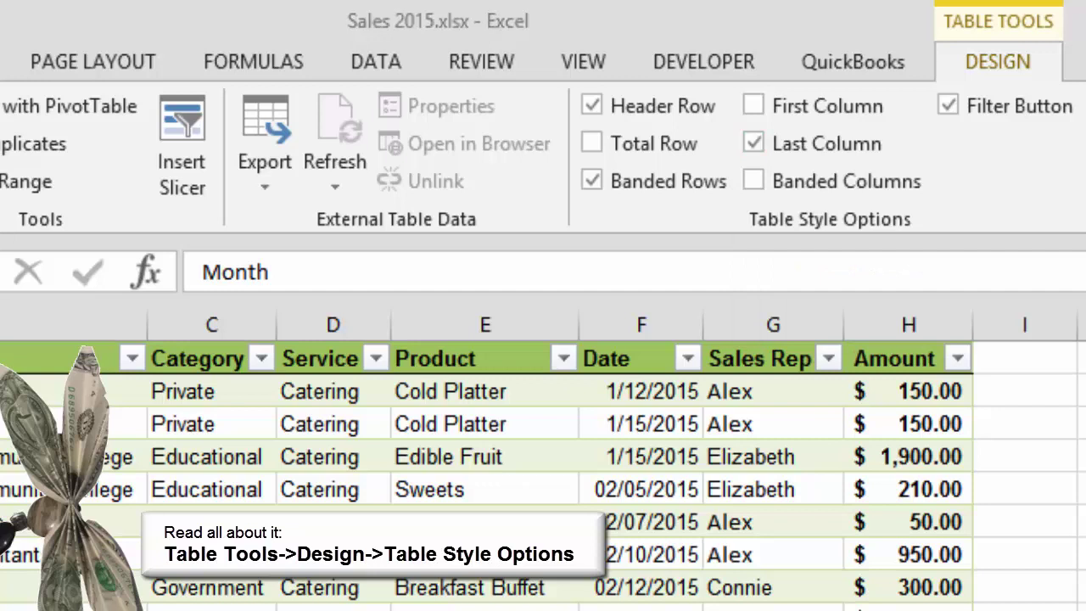
Add a total row to the table and view the summary functions available for the Amount total.
click(592, 143)
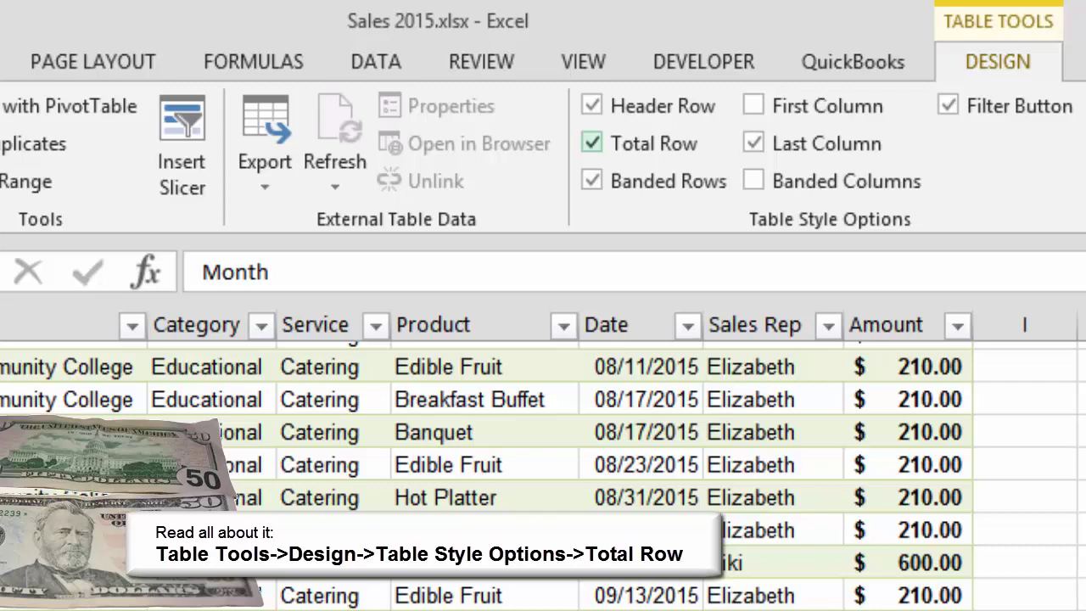
scroll(543, 467, down, 1)
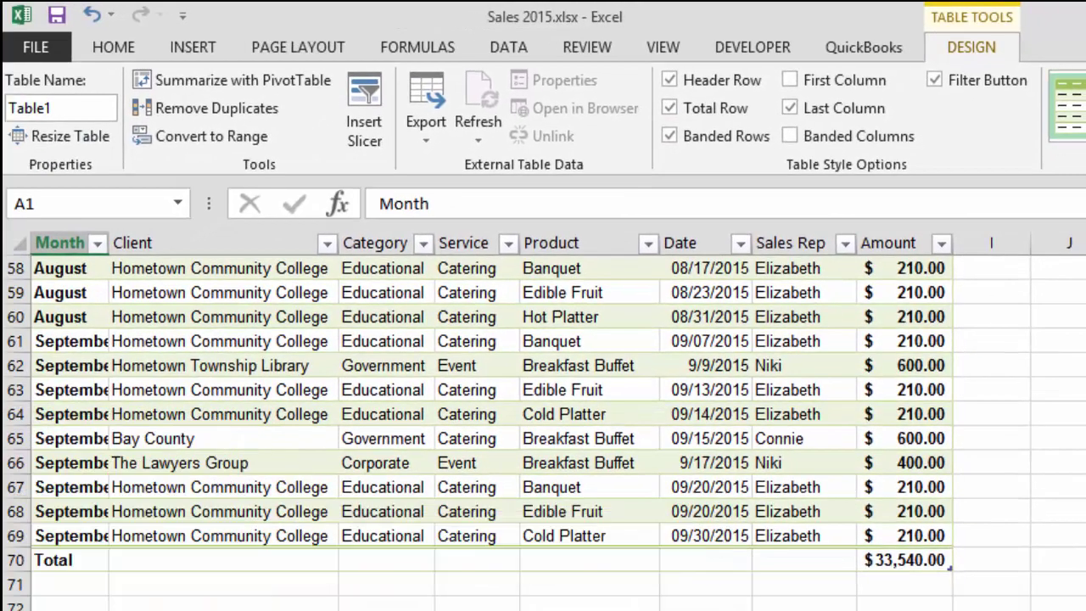
click(903, 561)
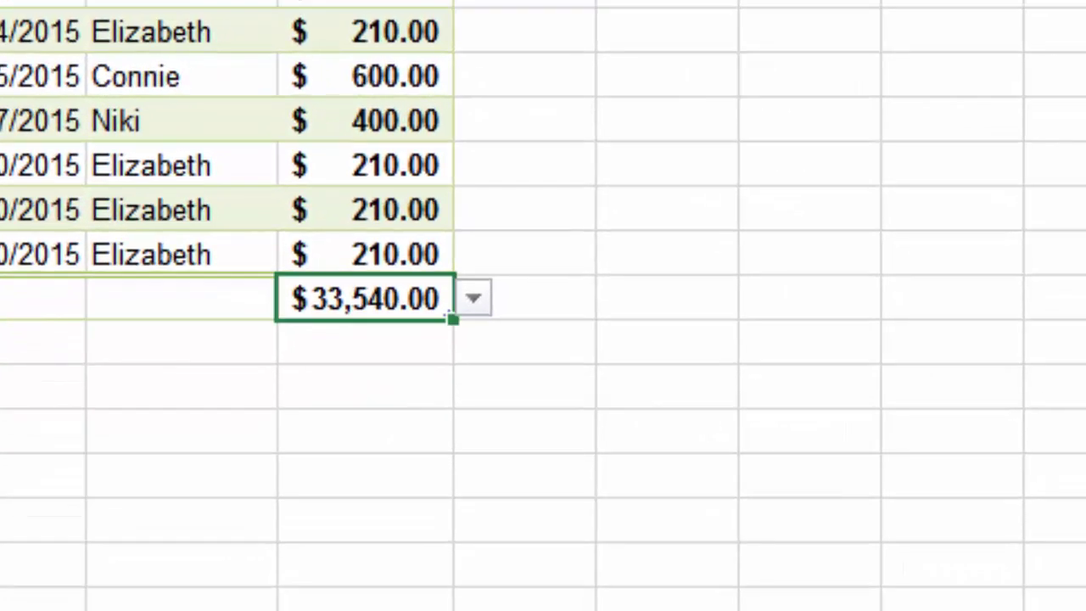
click(964, 560)
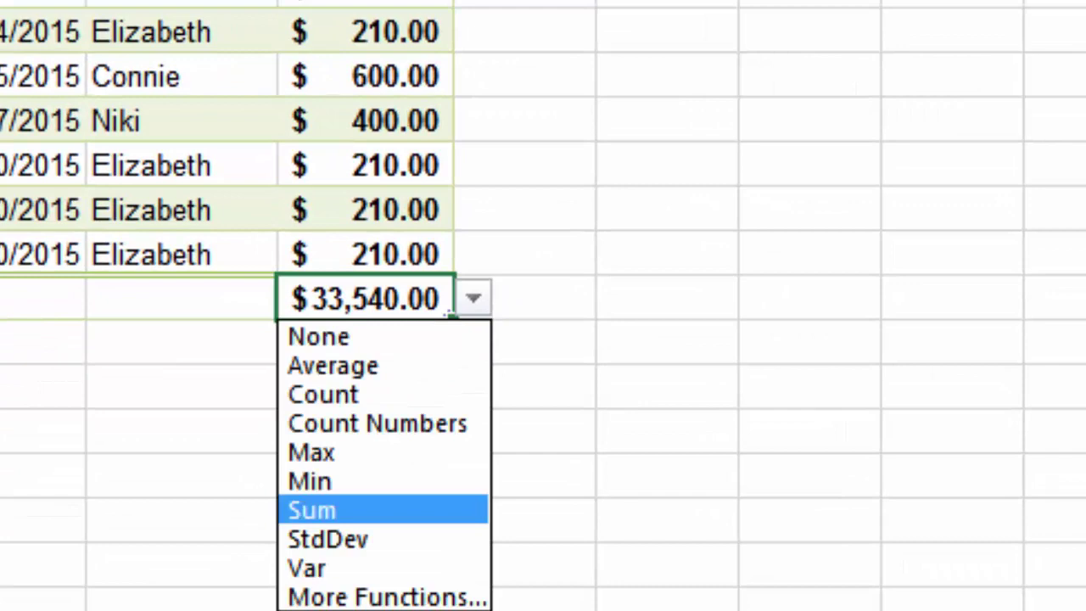
key(Escape)
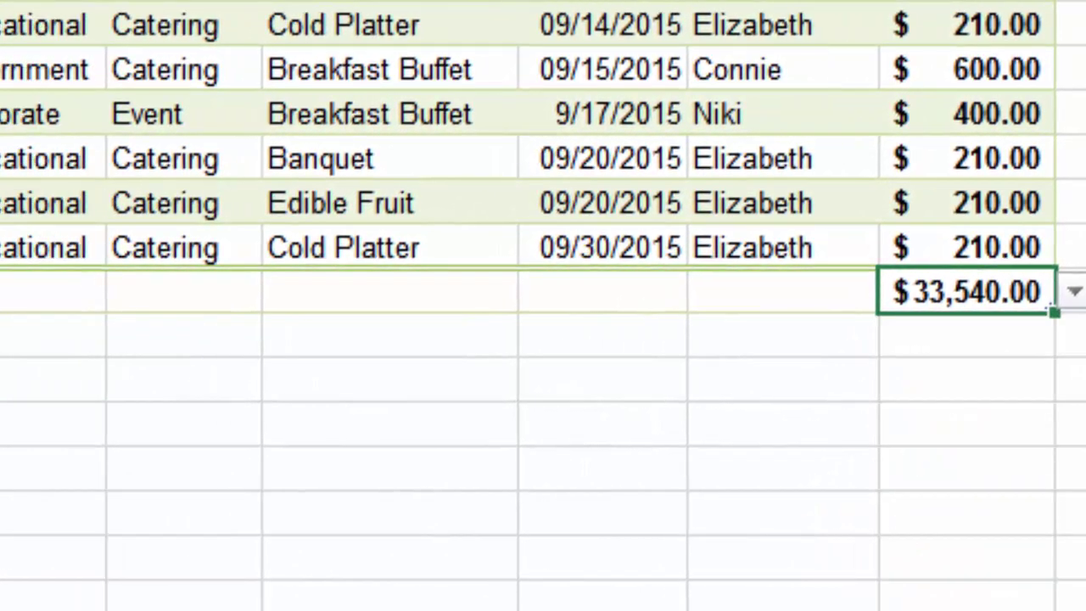
Set the Product column's cell in the total row to the Count function.
click(389, 291)
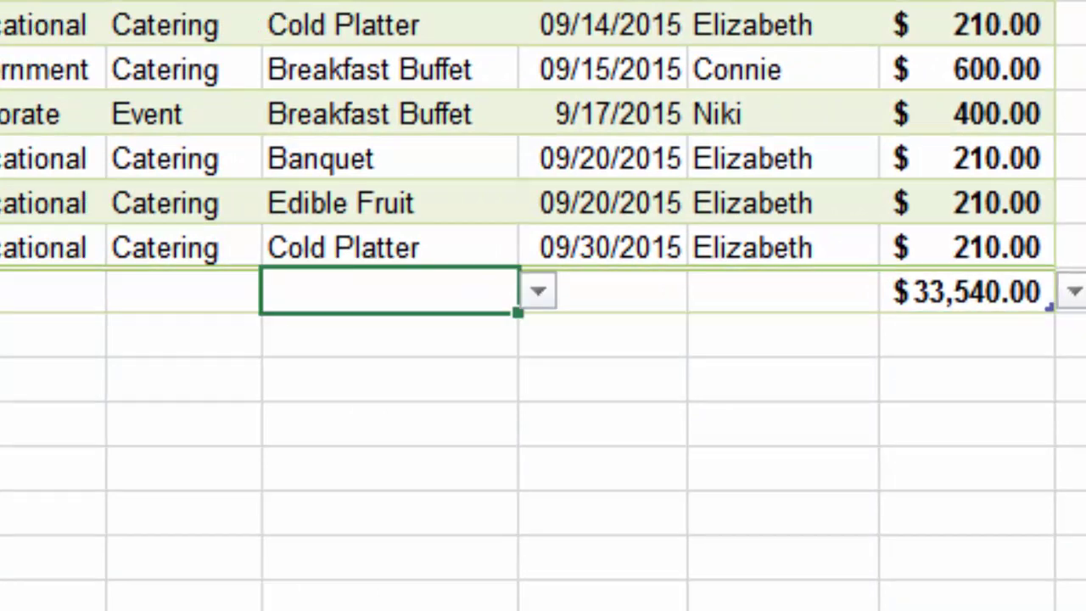
key(alt+Down)
key(Down)
key(Down)
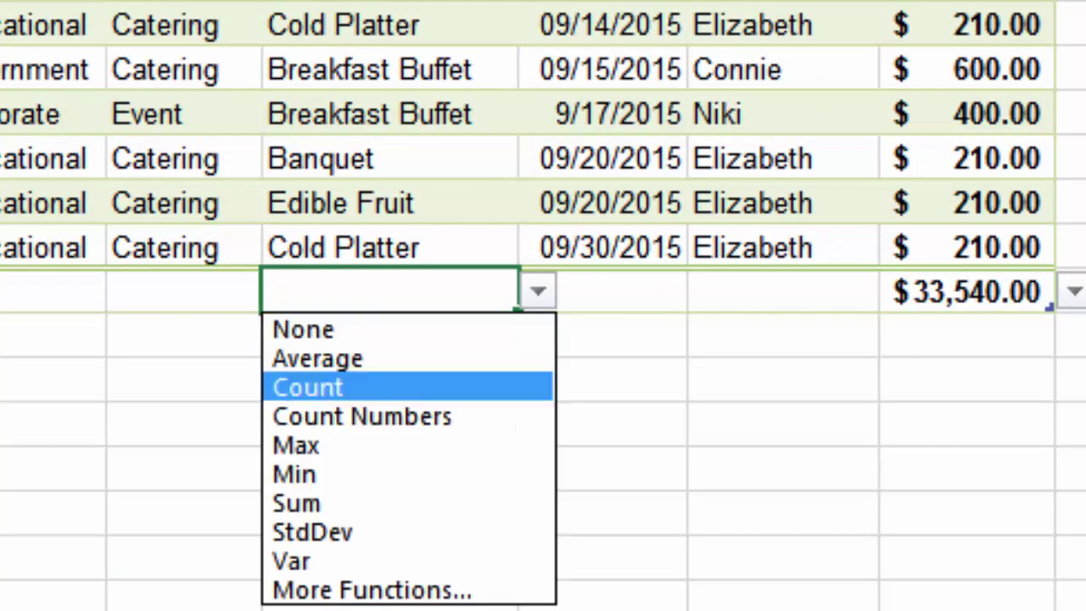
key(Return)
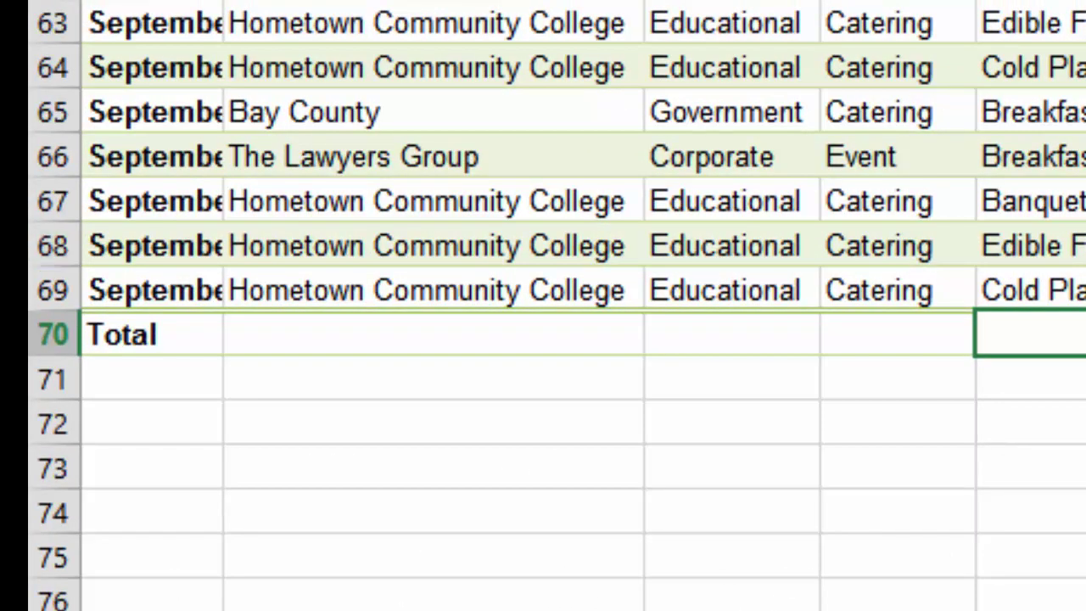
Insert a new sheet row above row 69, keeping its formatting the same as the row above.
click(53, 290)
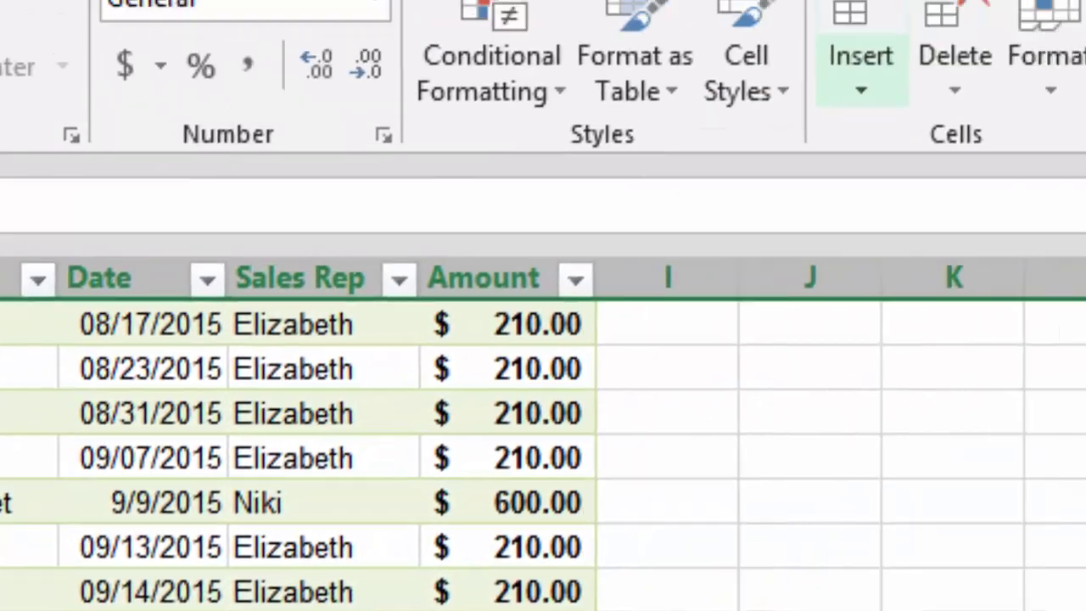
click(860, 88)
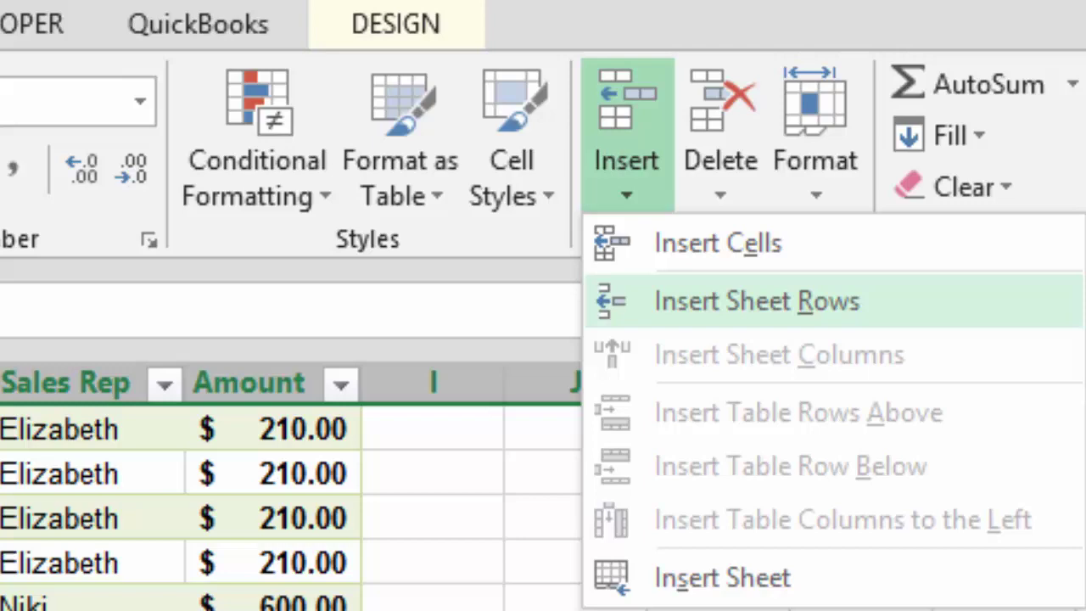
click(757, 302)
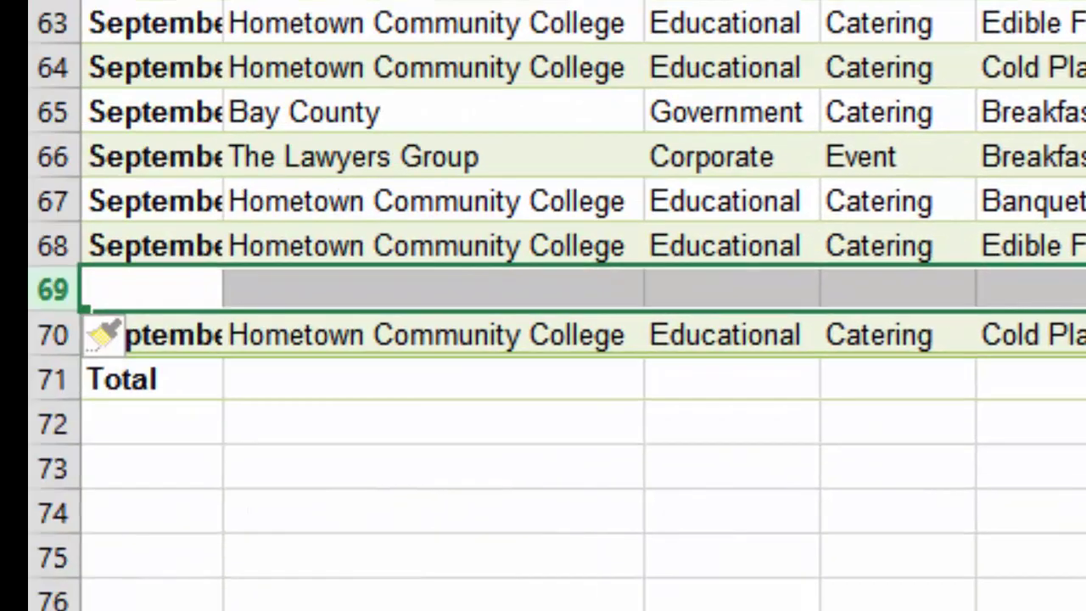
click(111, 335)
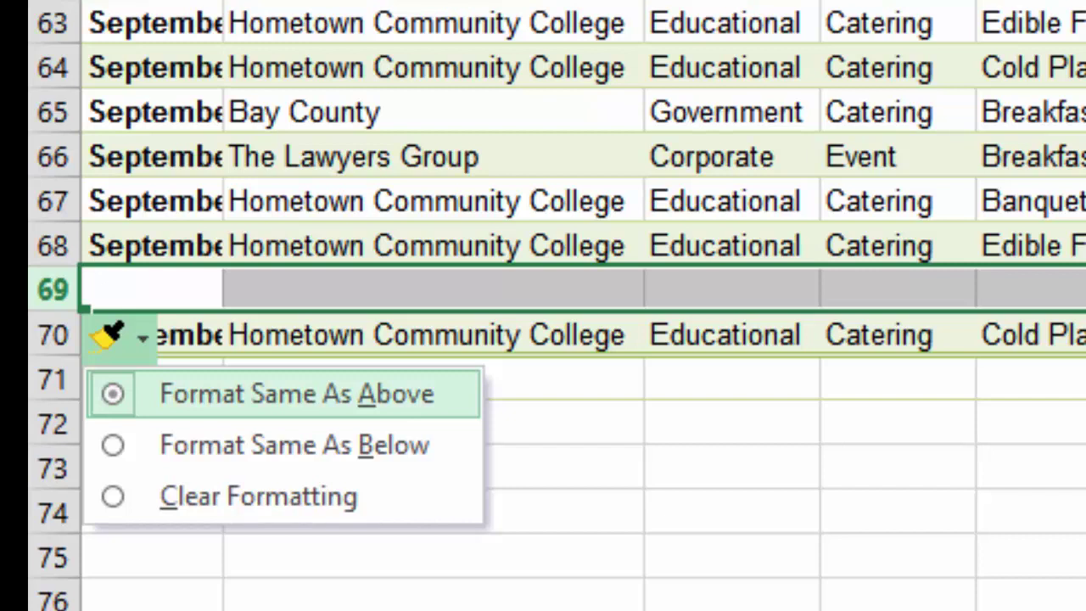
key(Escape)
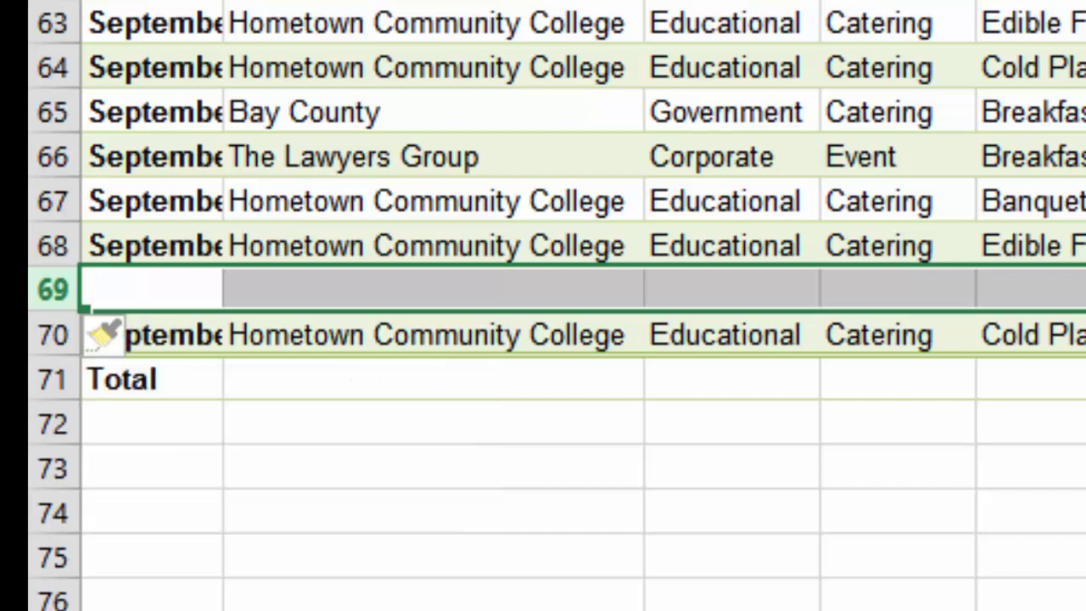
Fill in the new row 69 with month September, client Bay County, category Government and service Event.
click(151, 289)
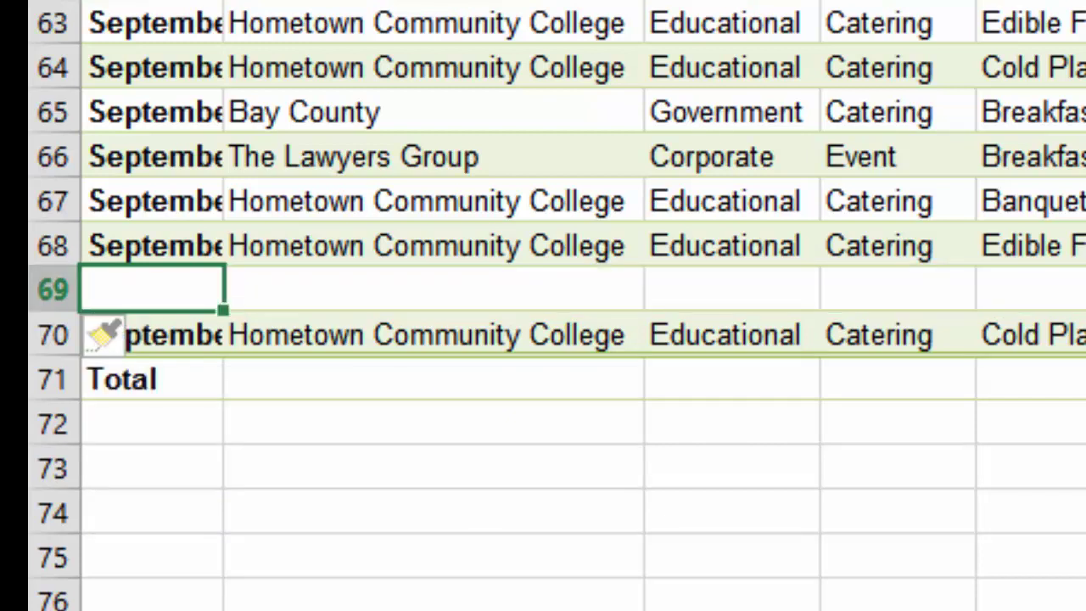
text(Se)
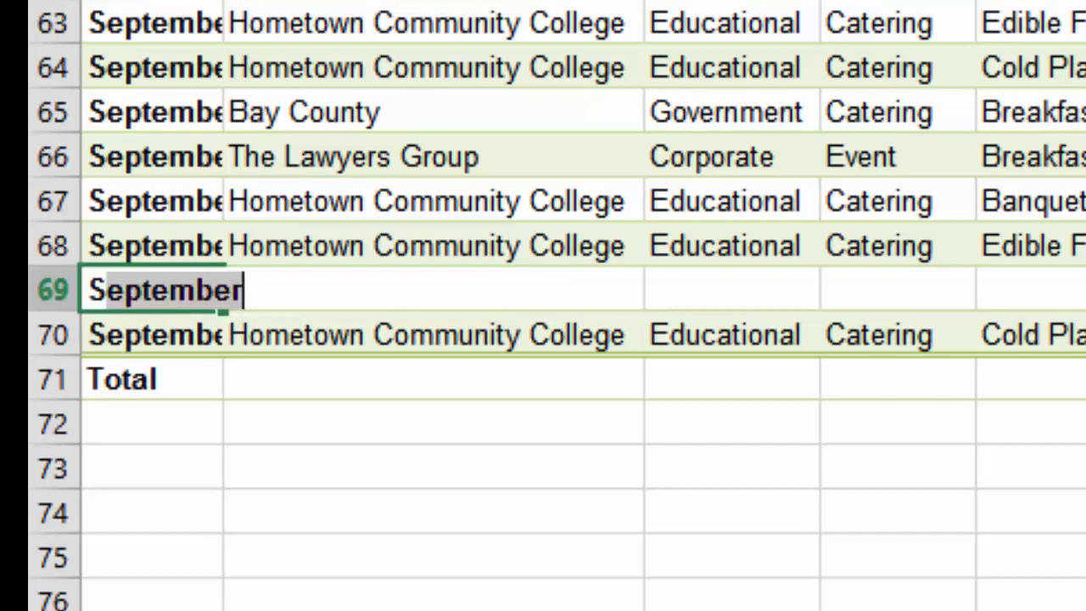
key(Tab)
text(Ba)
key(Tab)
text(Go)
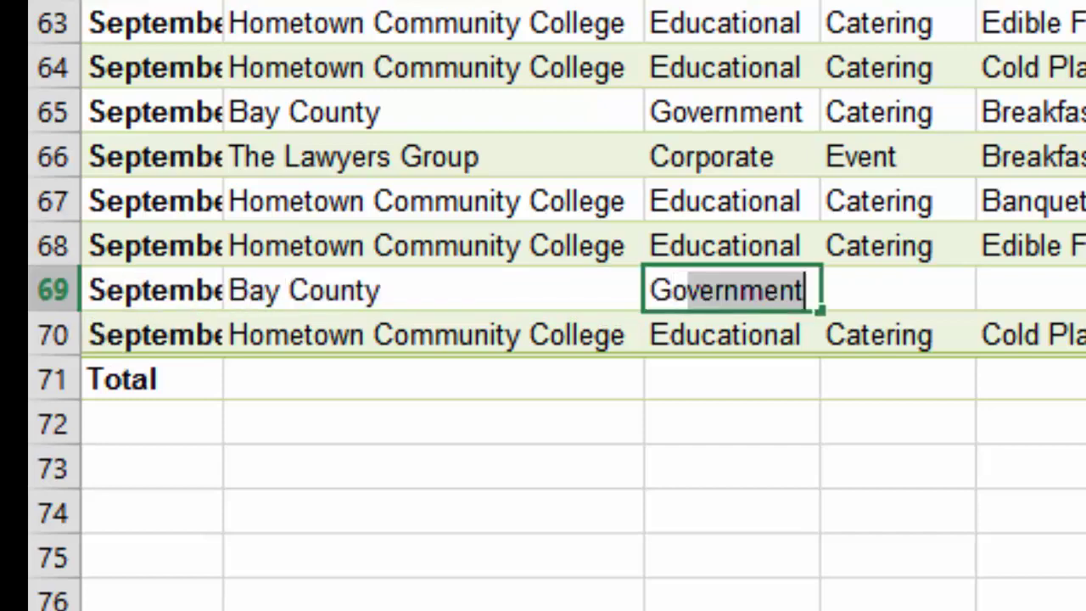
key(Tab)
text(E)
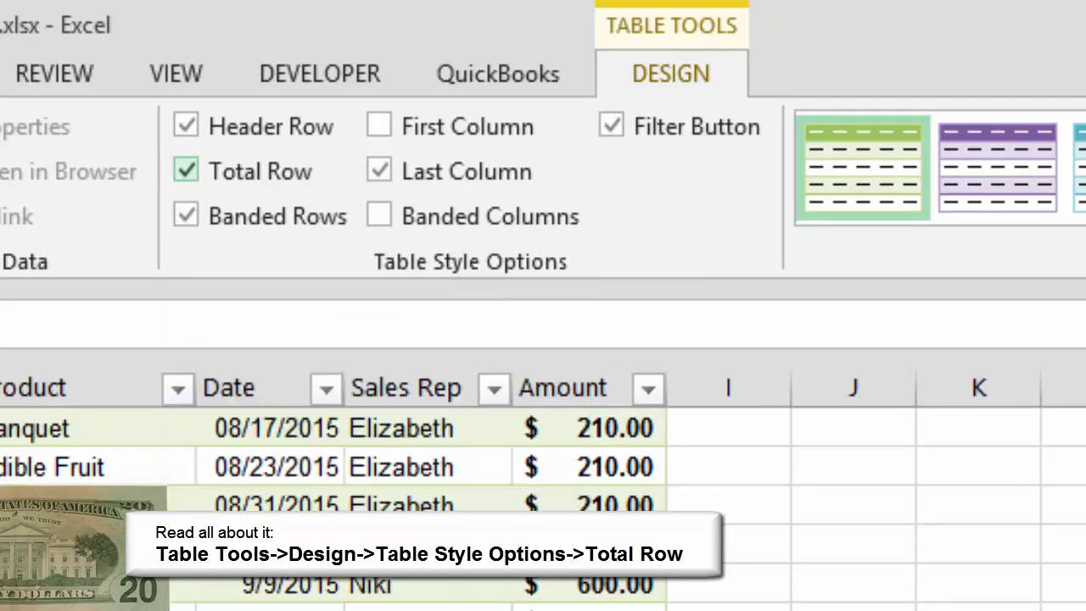
Turn off the table's total row.
click(186, 170)
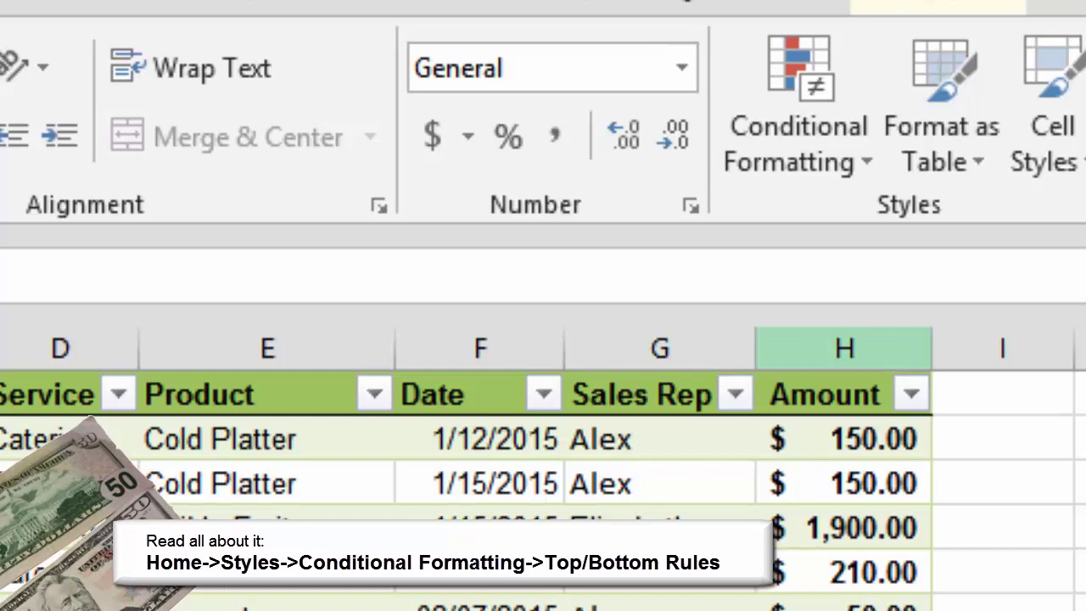
Apply a Top 10 Items conditional formatting rule to the Amount column using Green Fill with Dark Green Text.
click(843, 348)
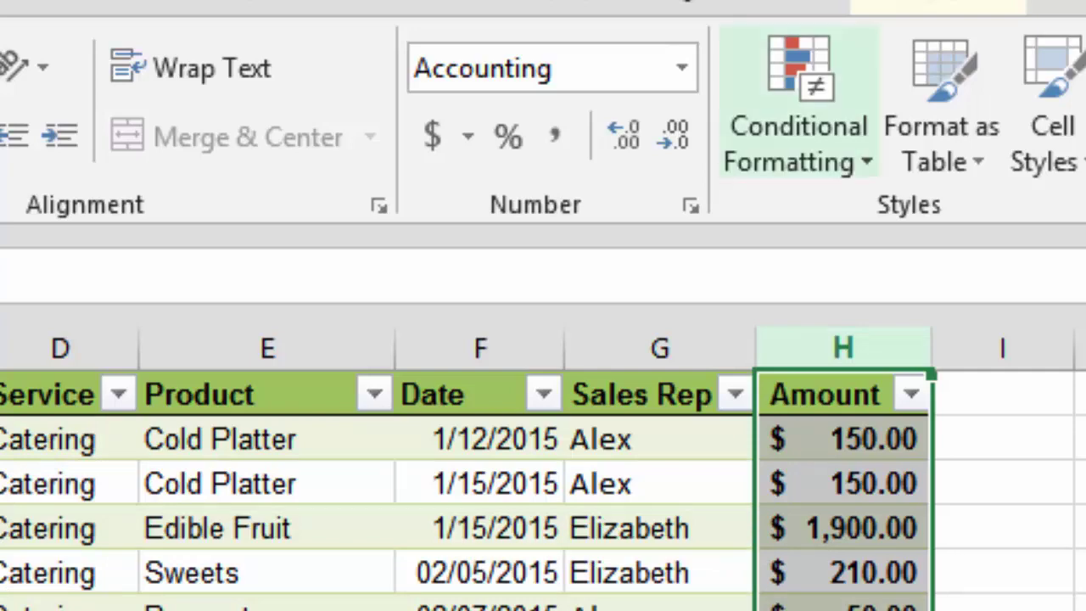
click(798, 143)
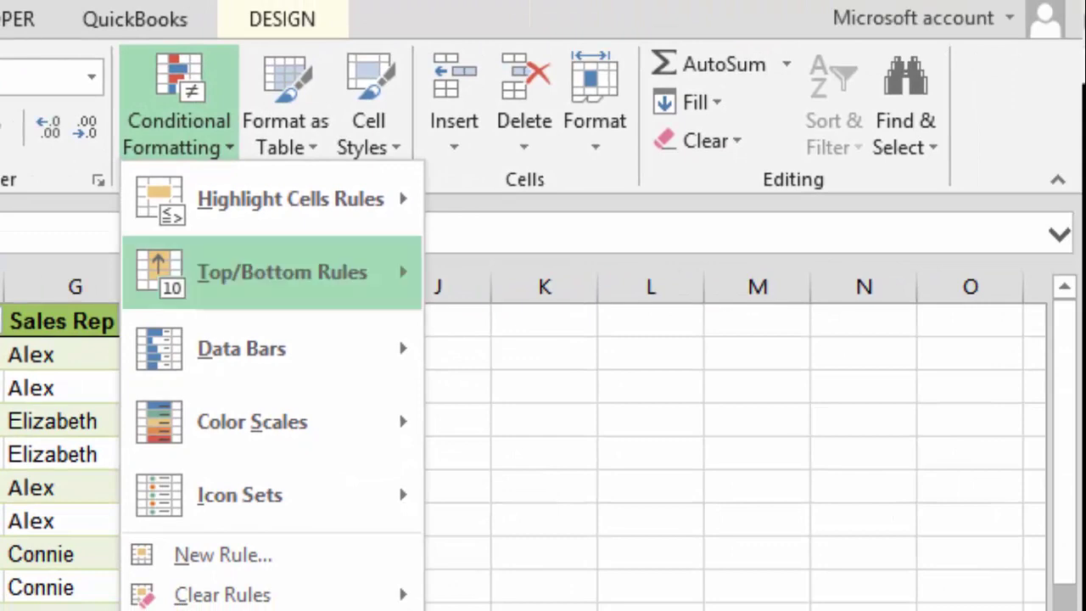
mouse_move(281, 273)
click(568, 275)
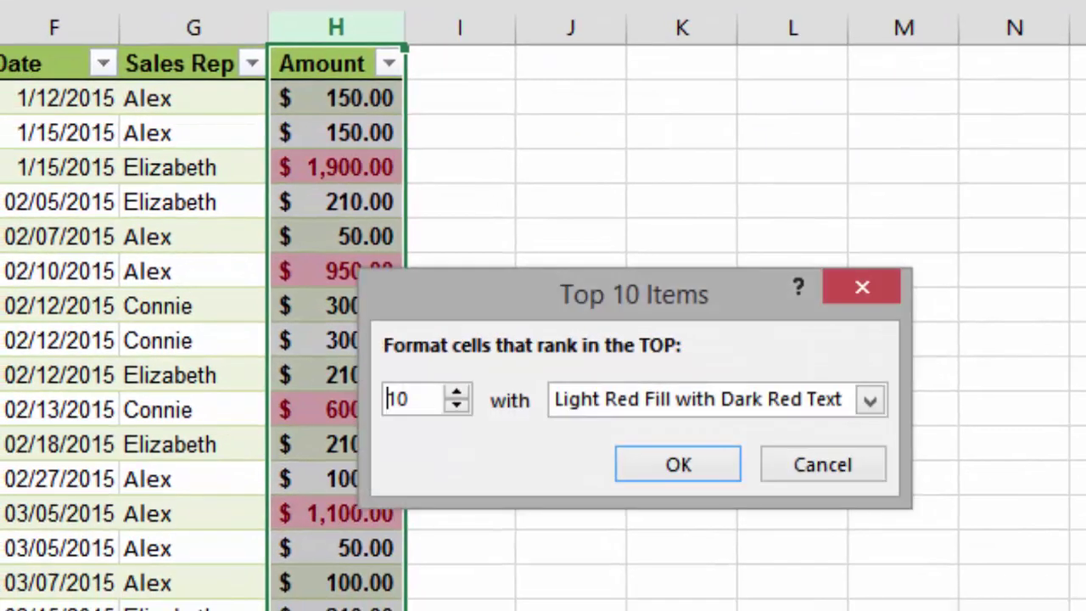
click(849, 432)
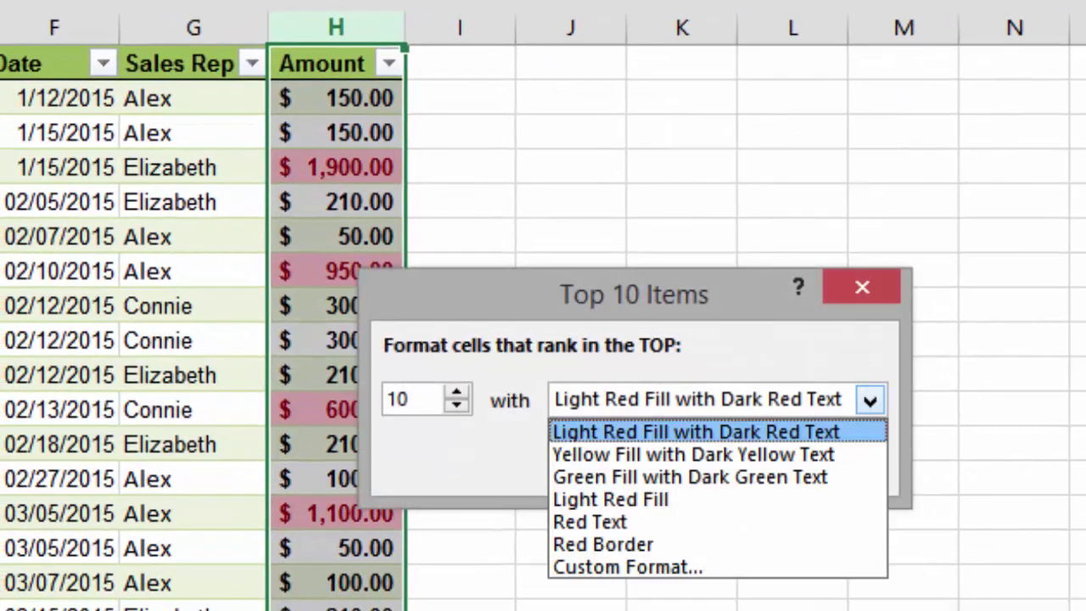
key(Down)
key(Down)
key(Return)
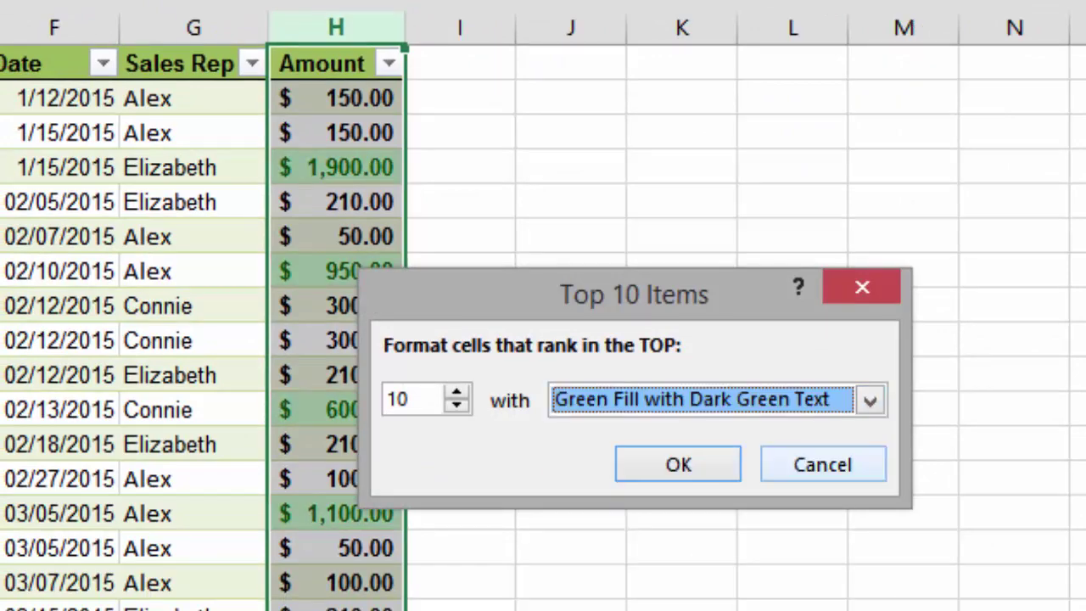
key(Return)
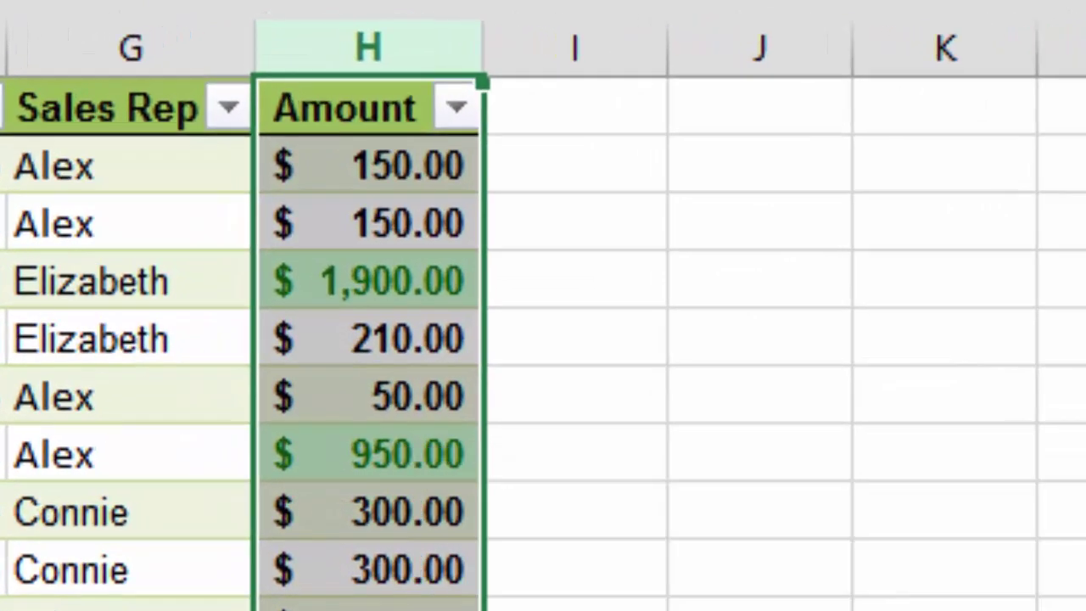
click(344, 108)
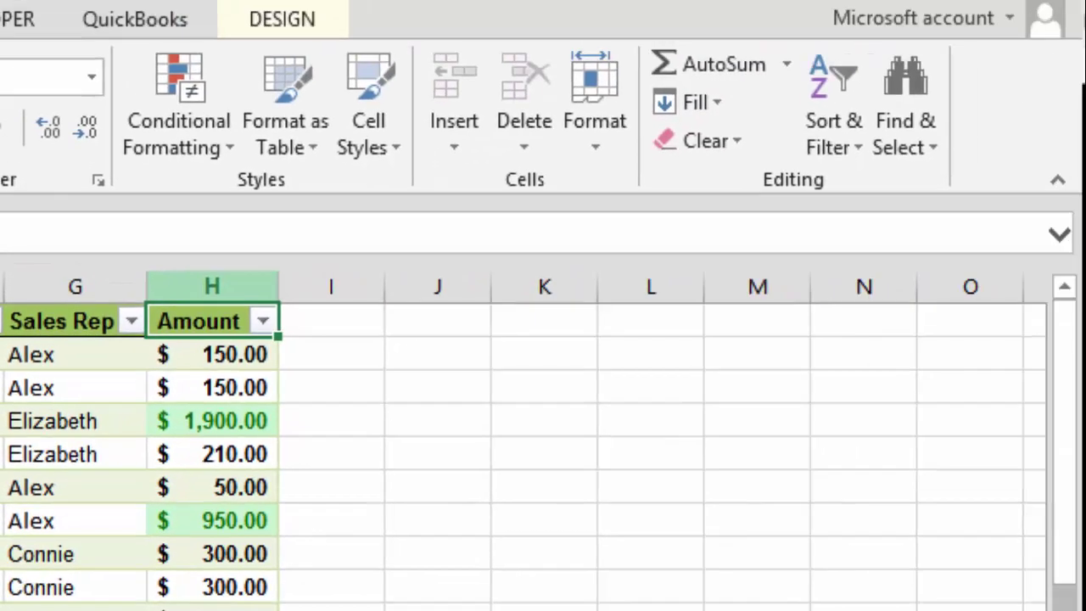
Apply a Bottom 10 Items conditional formatting rule to the Amount column using Light Red Fill with Dark Red Text.
click(368, 48)
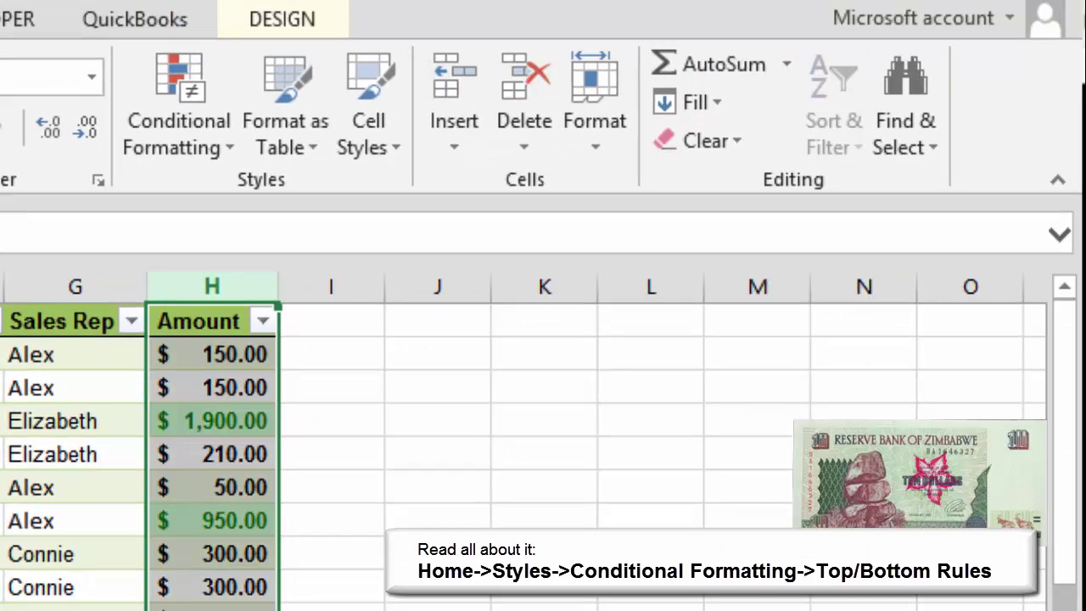
key(alt+h)
key(l)
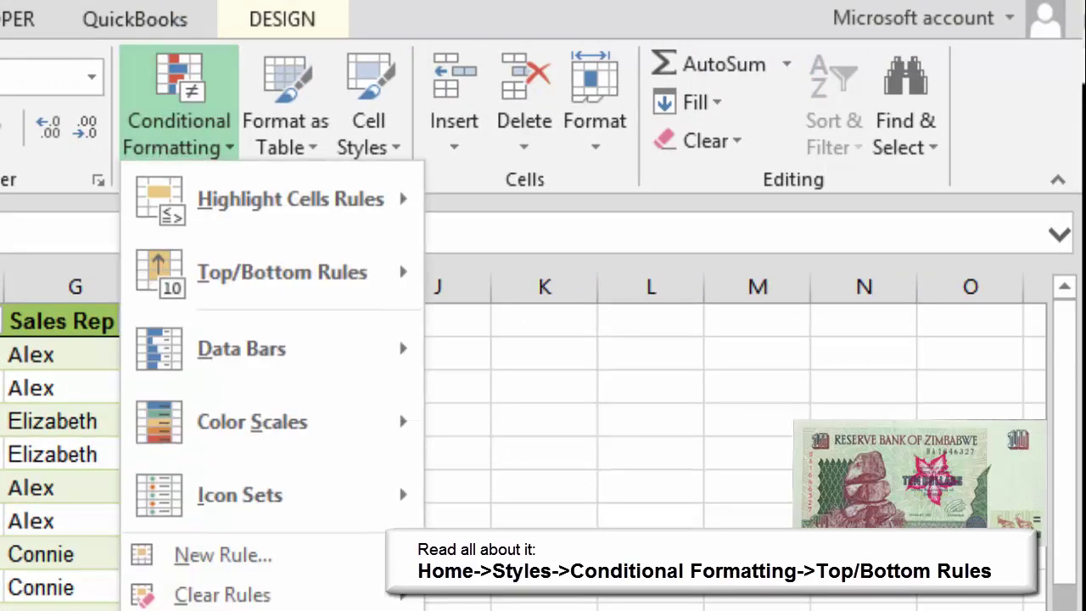
mouse_move(282, 272)
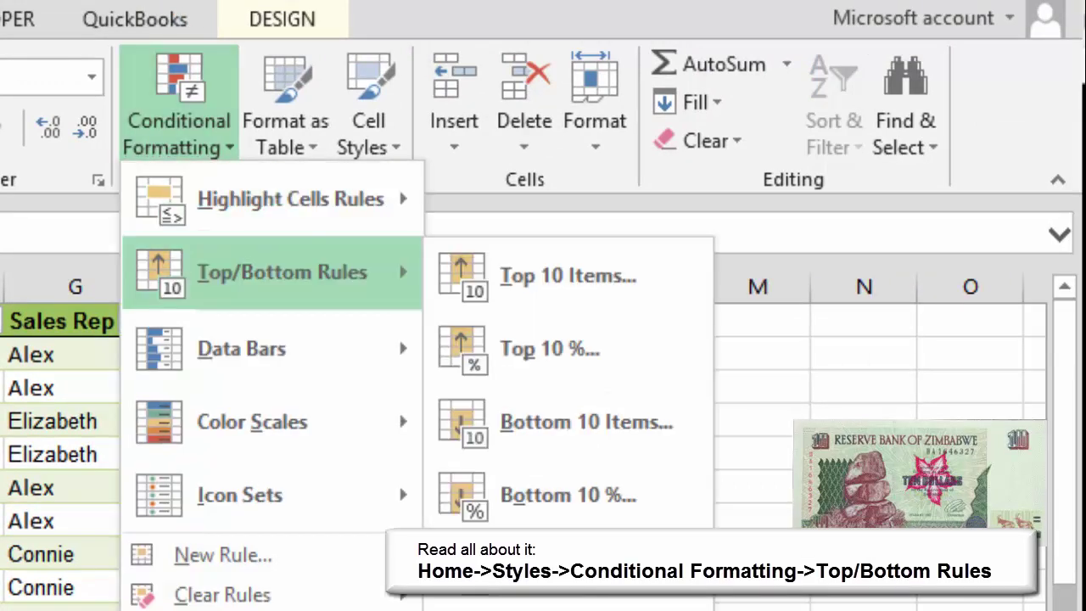
key(Down)
key(Down)
key(Return)
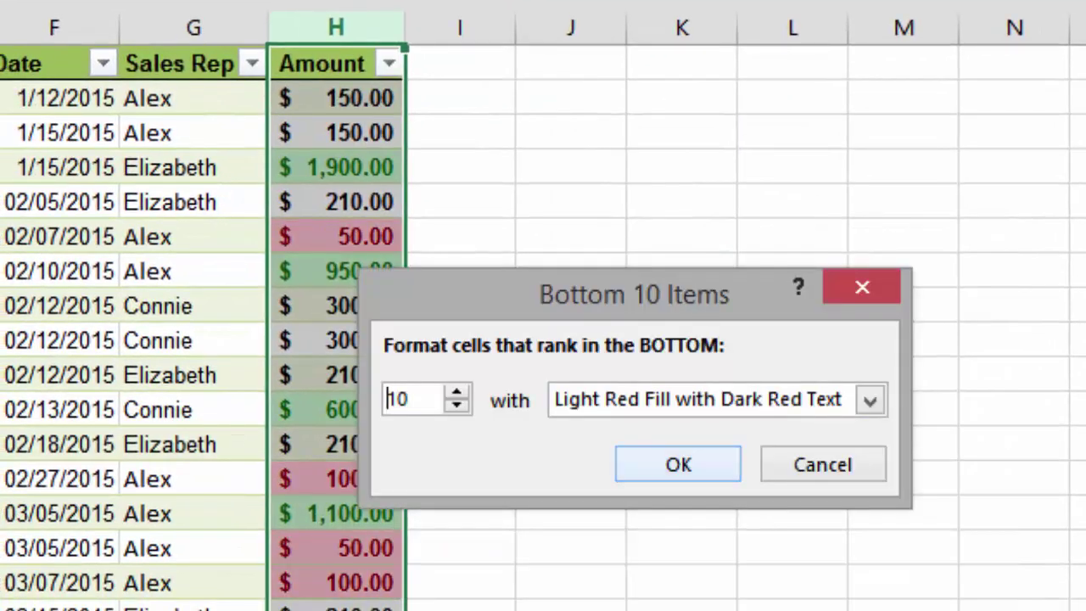
key(Return)
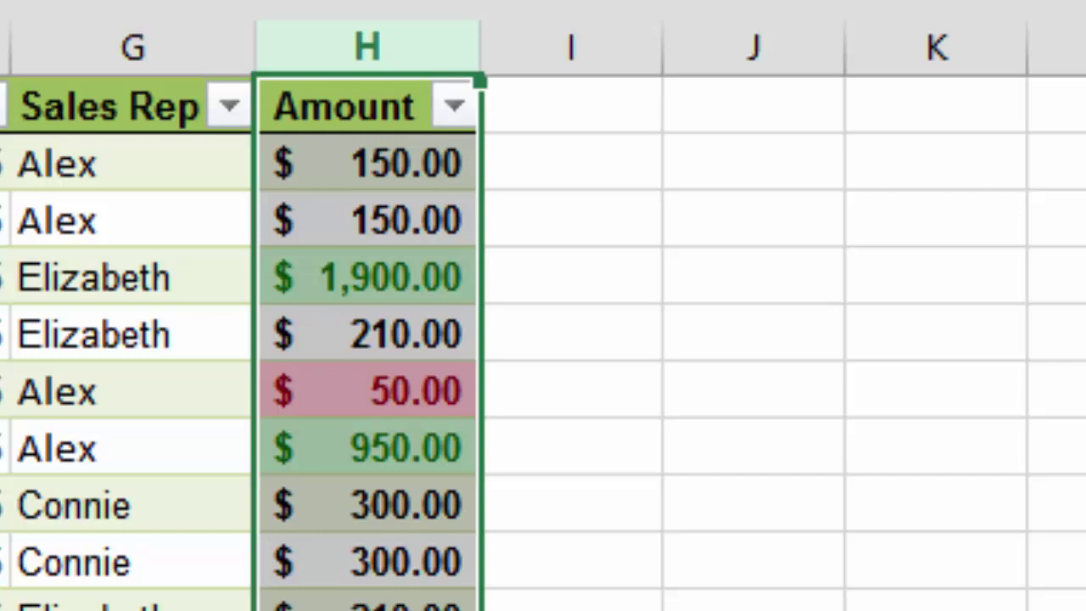
click(343, 106)
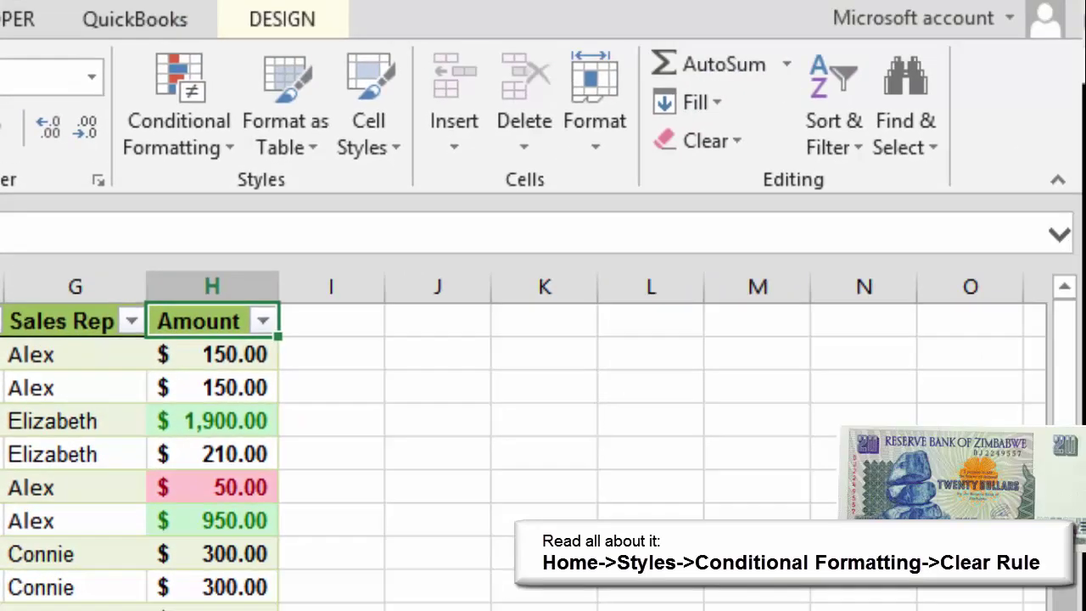
Clear the conditional formatting rules from the Amount column.
click(368, 47)
click(178, 105)
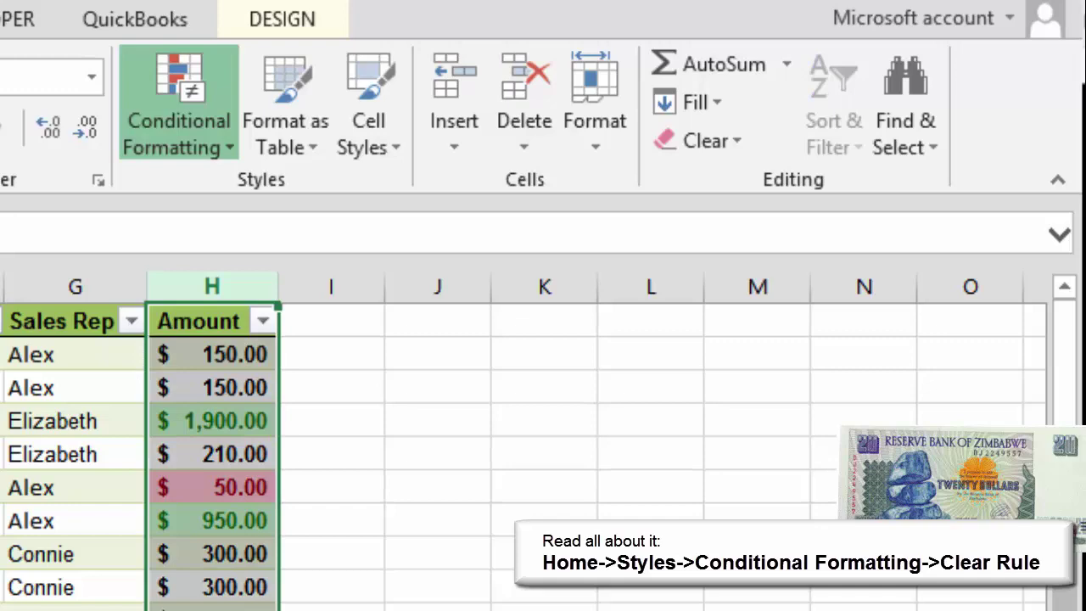
click(178, 119)
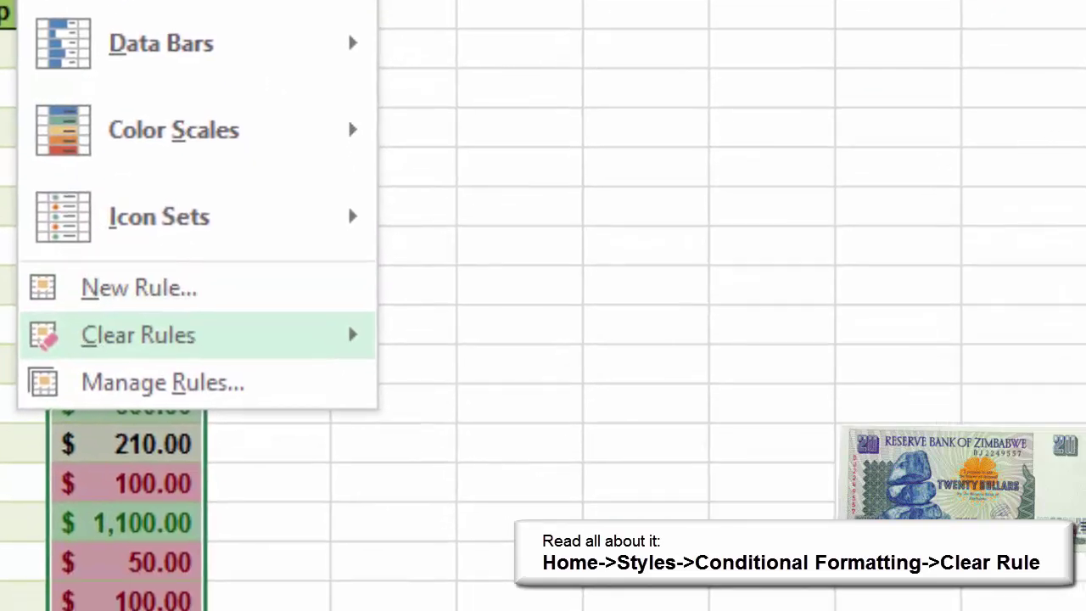
mouse_move(212, 335)
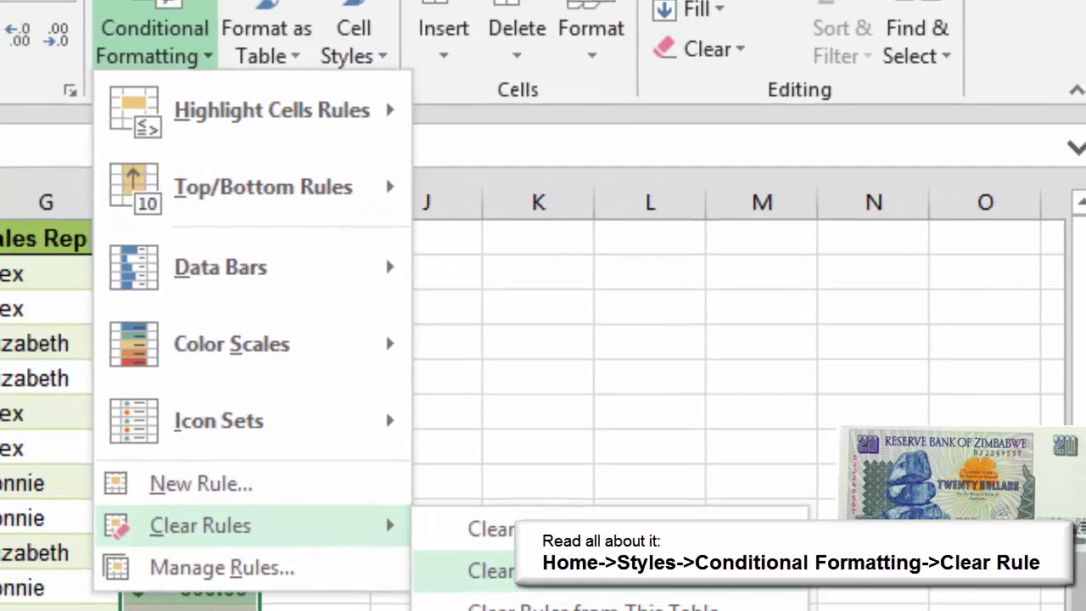
click(590, 386)
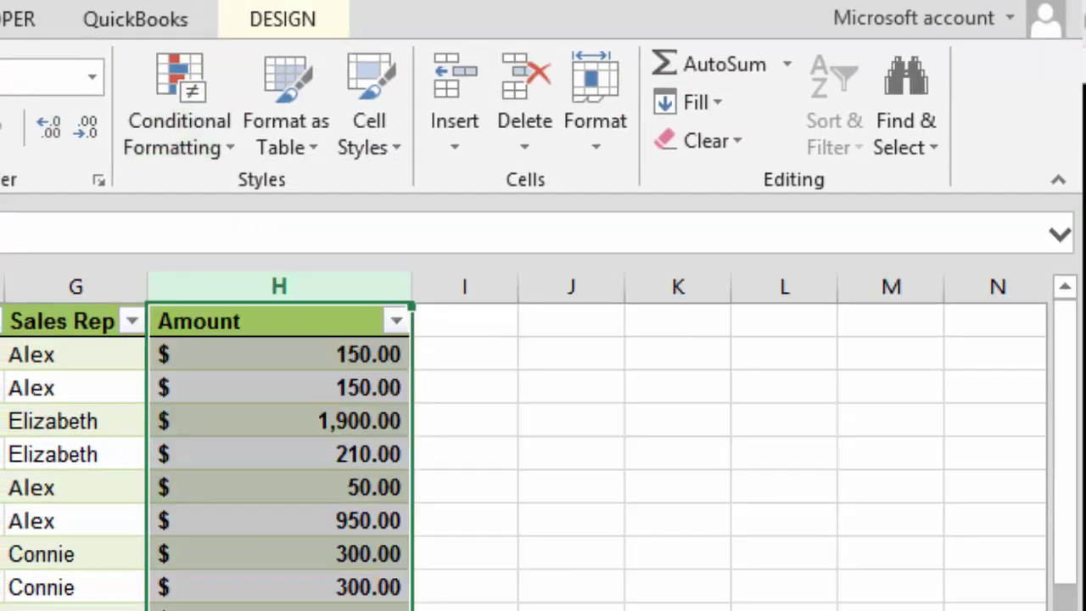
Add green solid-fill data bars to the Amount column with conditional formatting.
click(179, 119)
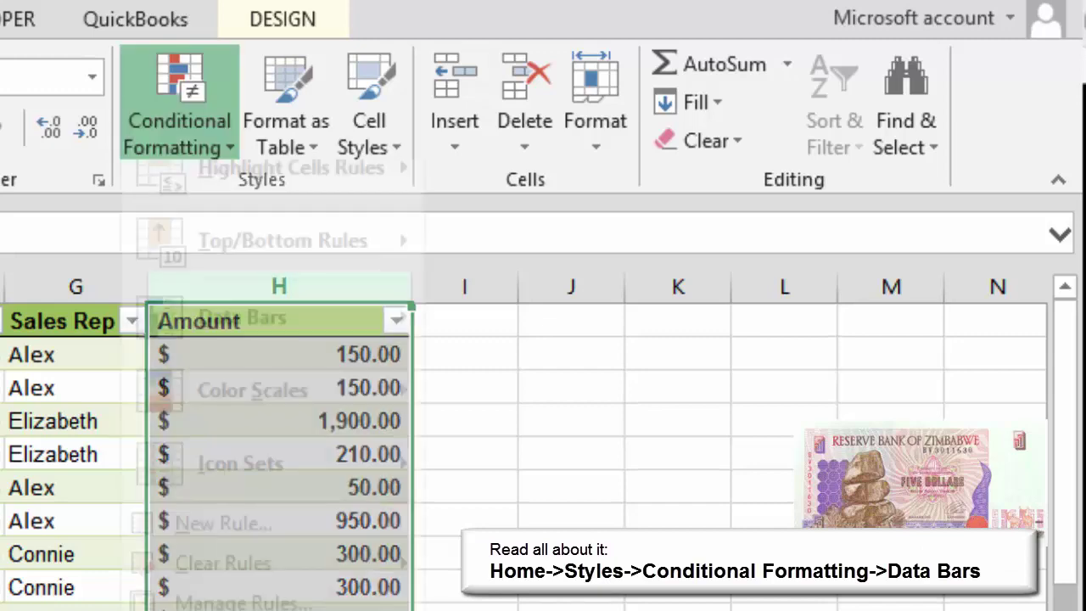
mouse_move(242, 348)
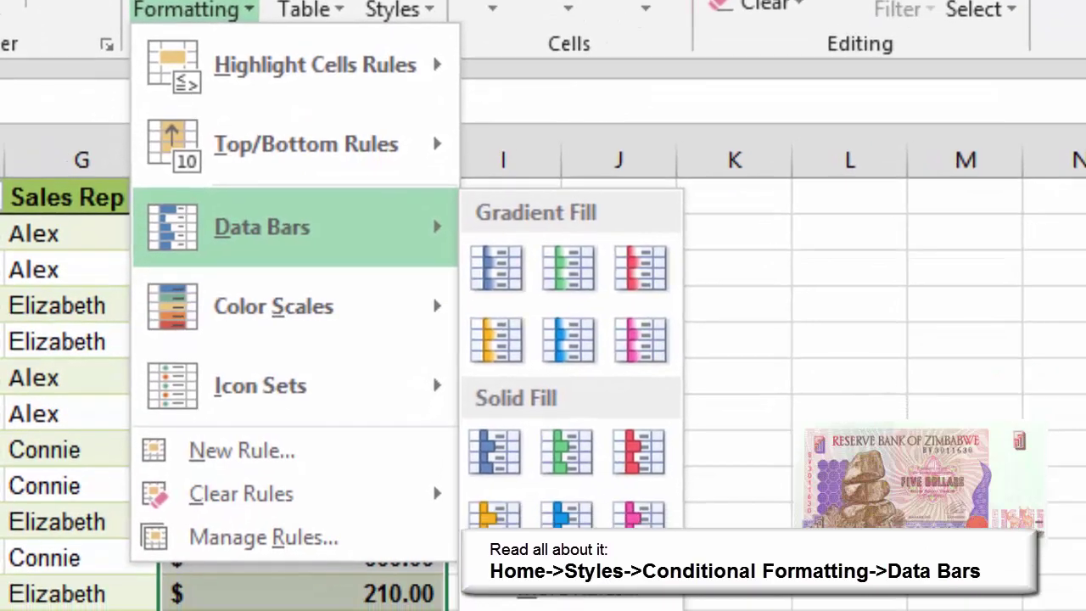
key(Right)
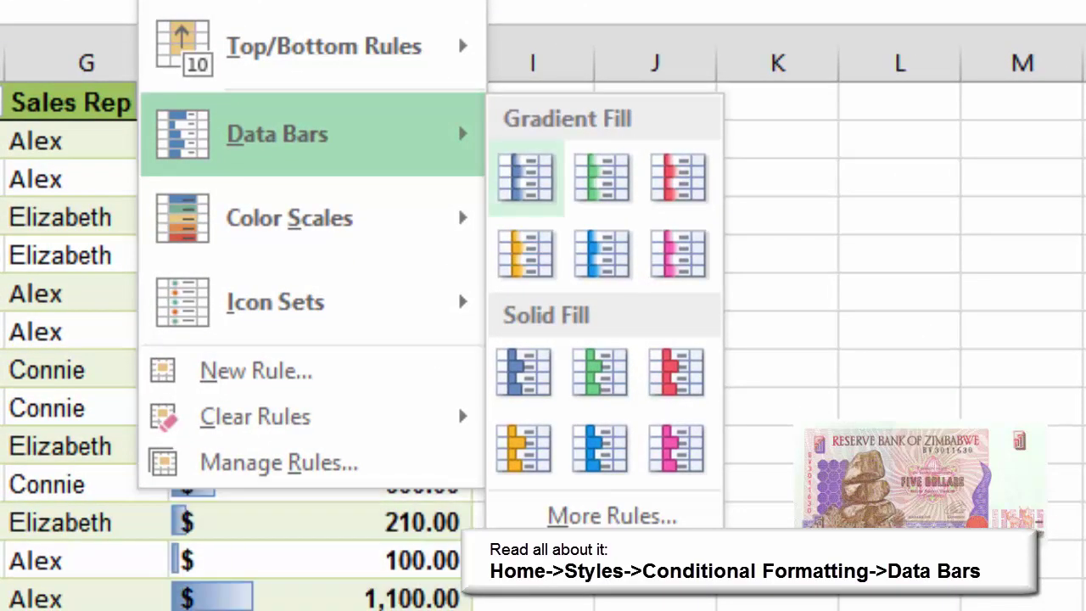
key(Down)
key(Right)
key(Down)
key(Return)
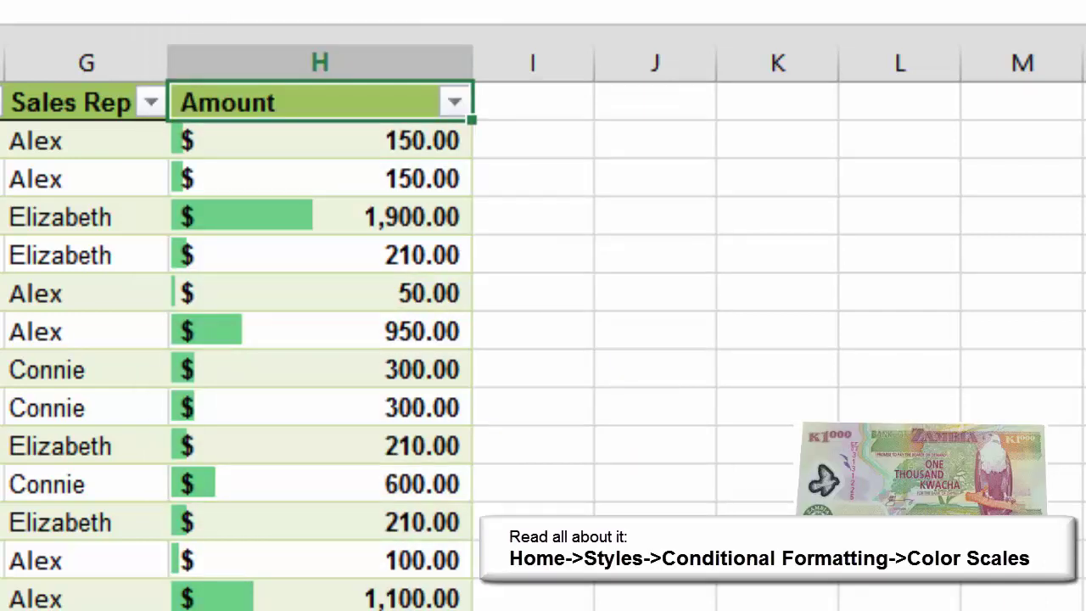
Undo the green data bars on the Amount column, keeping the whole column selected.
click(319, 62)
key(ctrl+space)
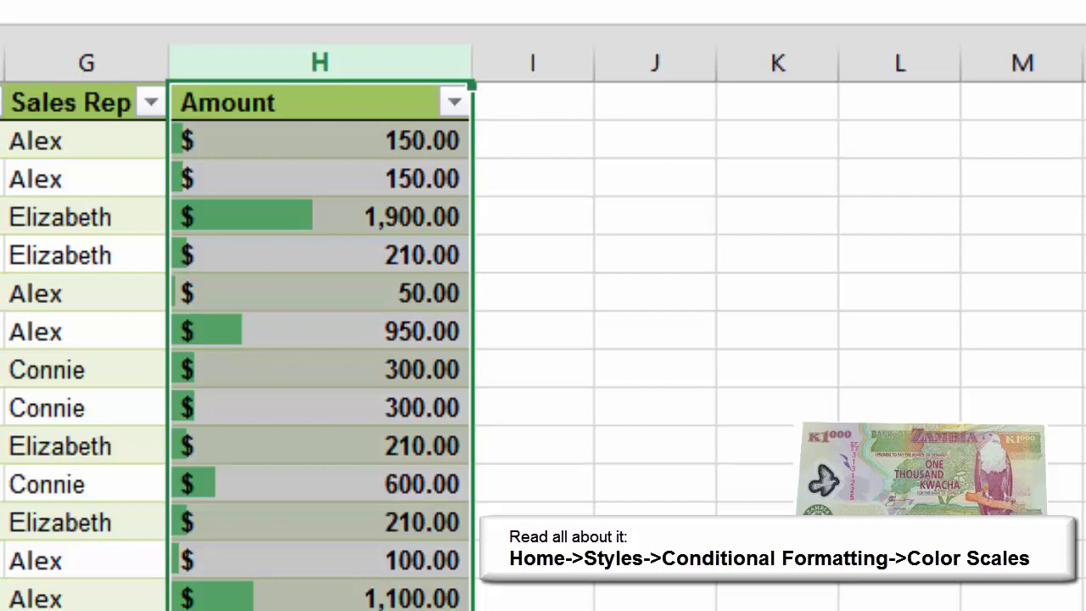
key(ctrl+z)
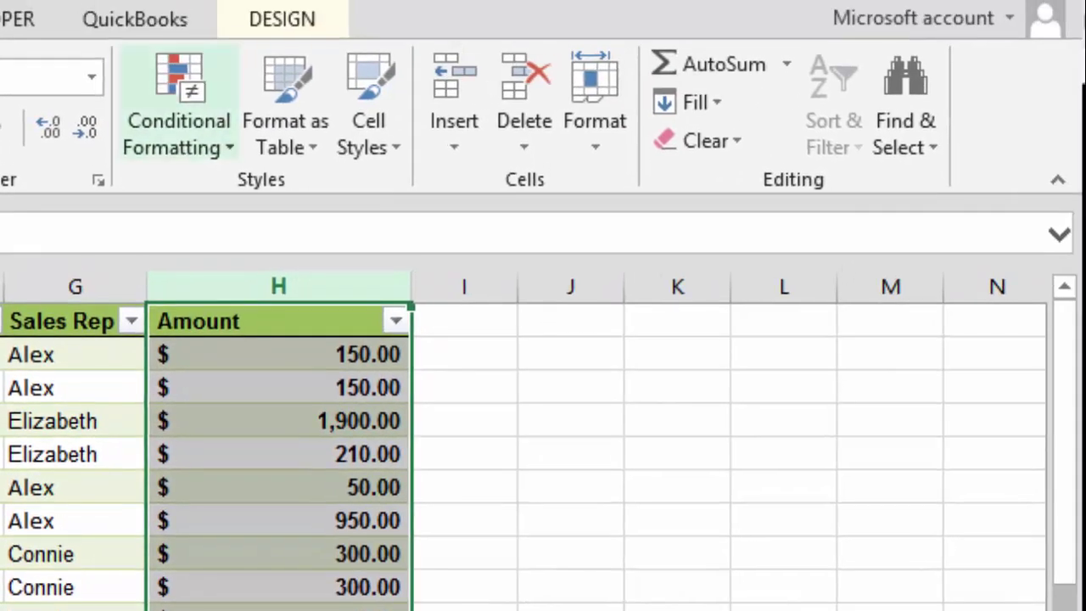
Apply a color scale to the Amount column with green for high, yellow for middle and red for low values.
click(178, 120)
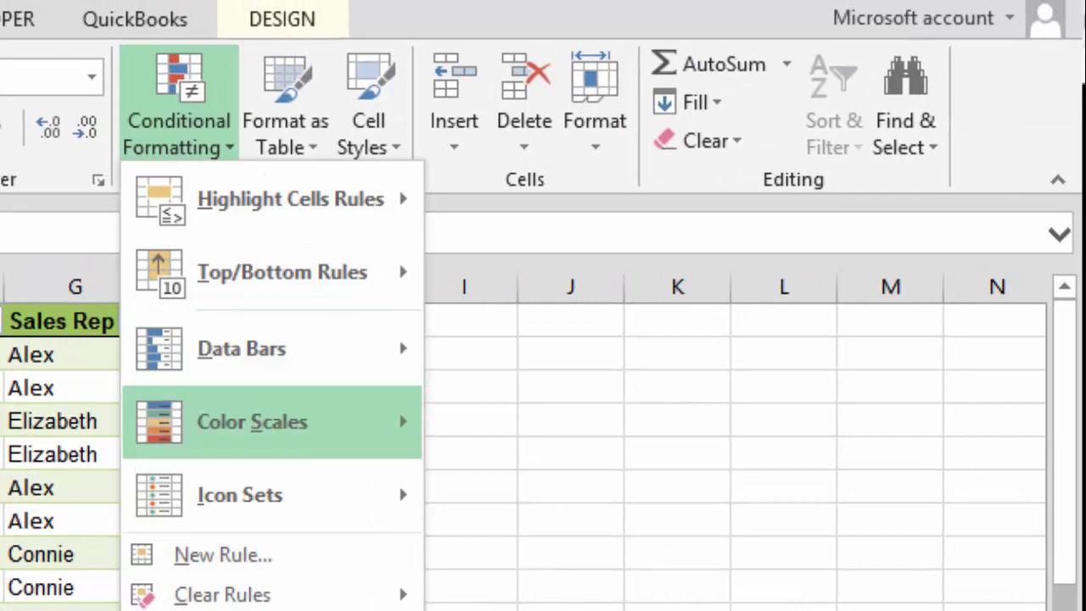
mouse_move(272, 422)
click(456, 421)
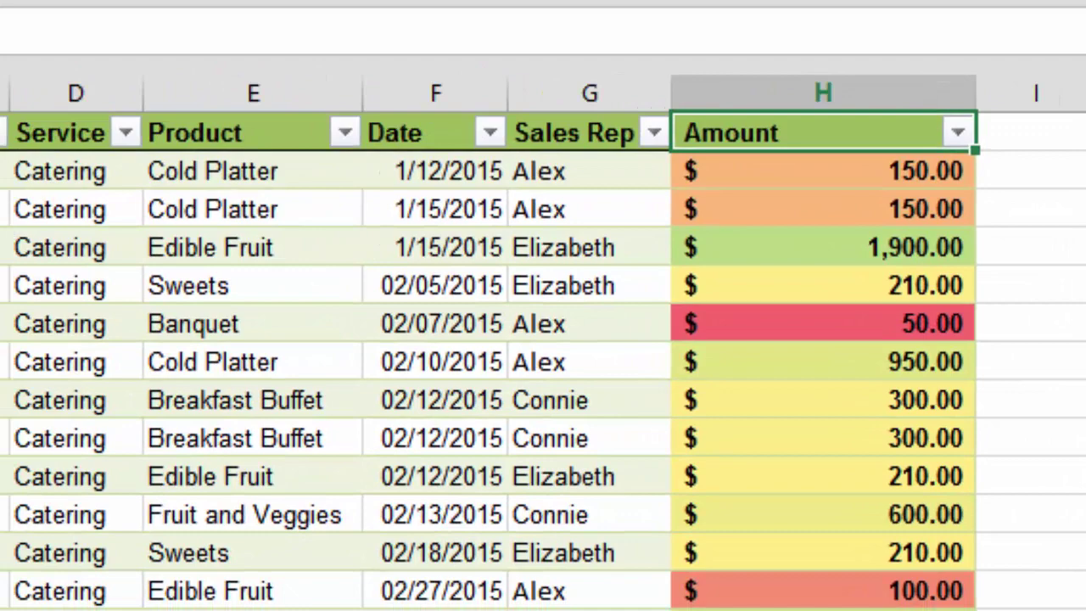
click(823, 247)
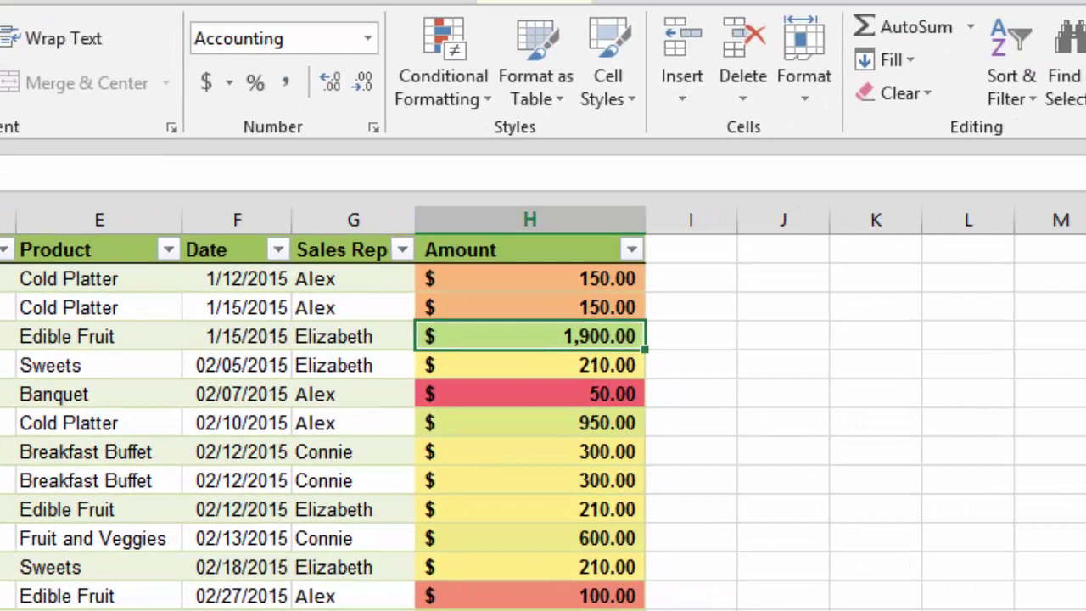
Clear the color scale rule from the Amount column.
click(530, 219)
click(443, 85)
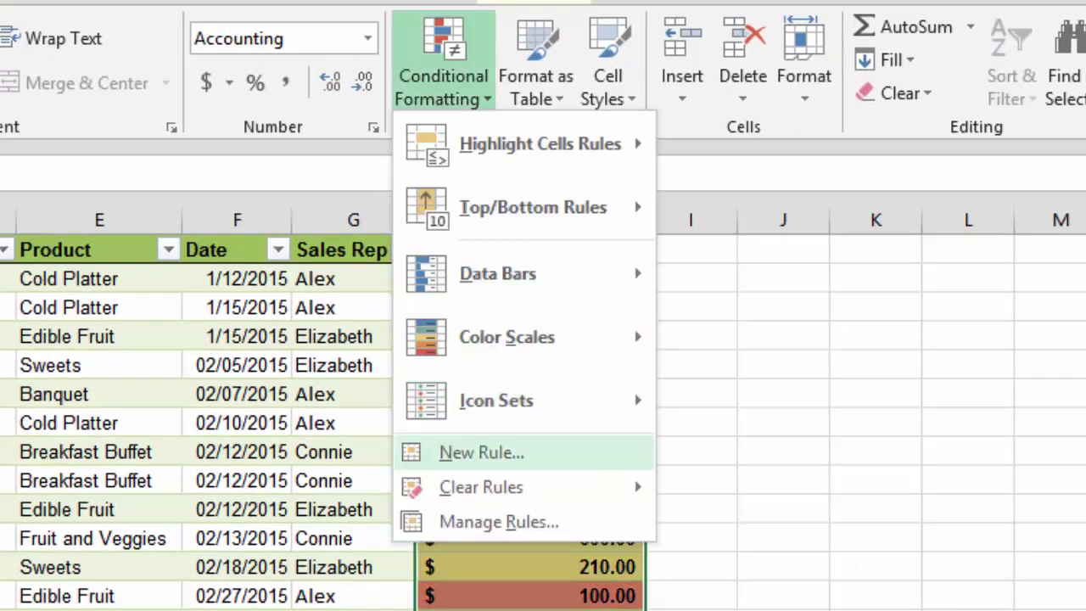
mouse_move(523, 488)
key(Return)
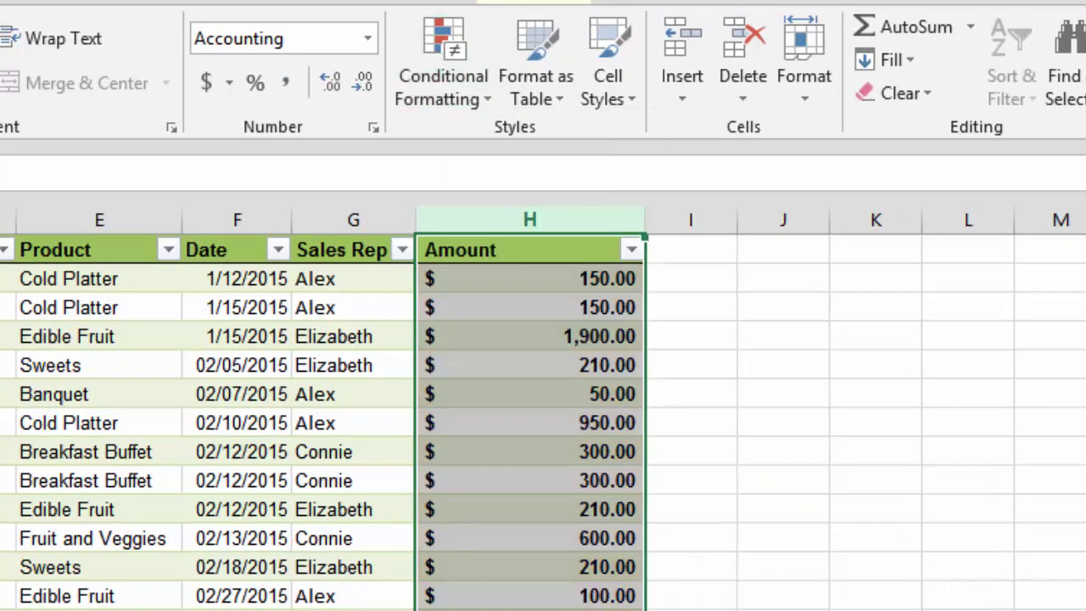
Apply the directional icon set with three colored arrows (green, yellow, red) to the Amount column.
key(alt+h)
key(l)
key(i)
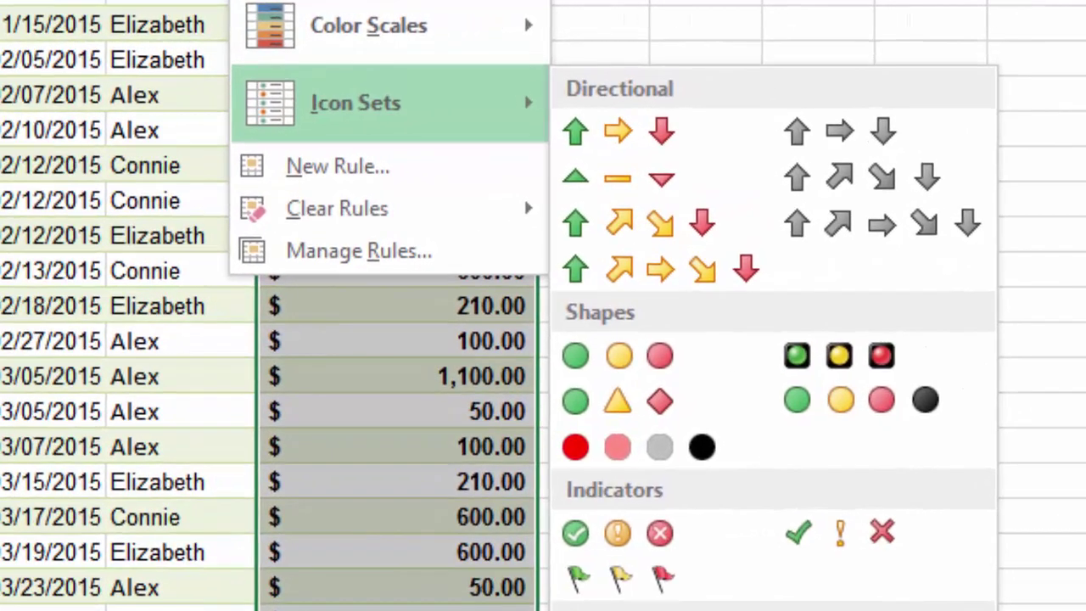
key(Return)
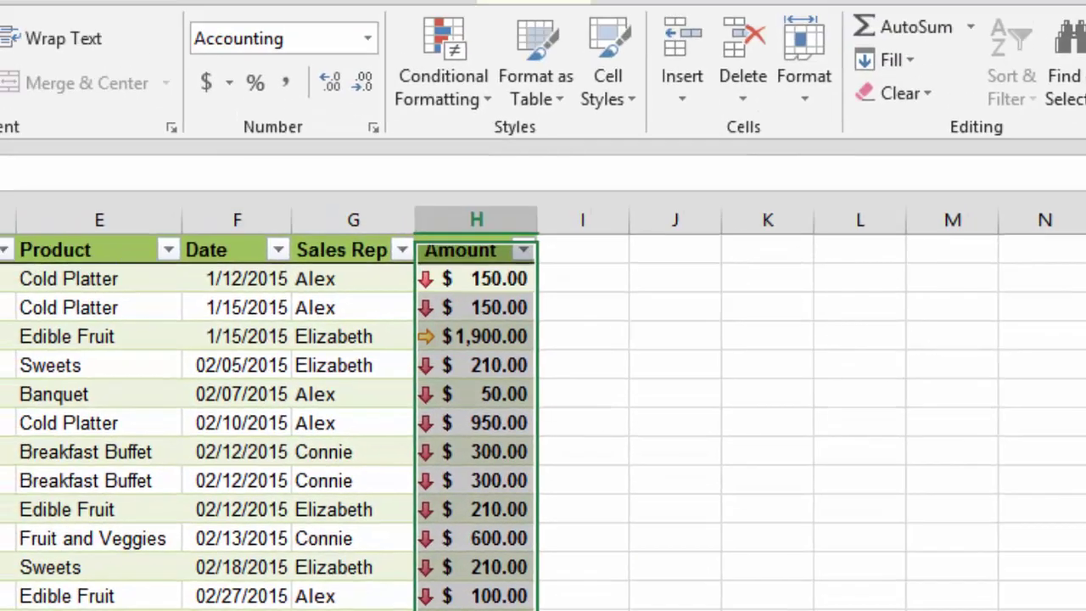
click(476, 279)
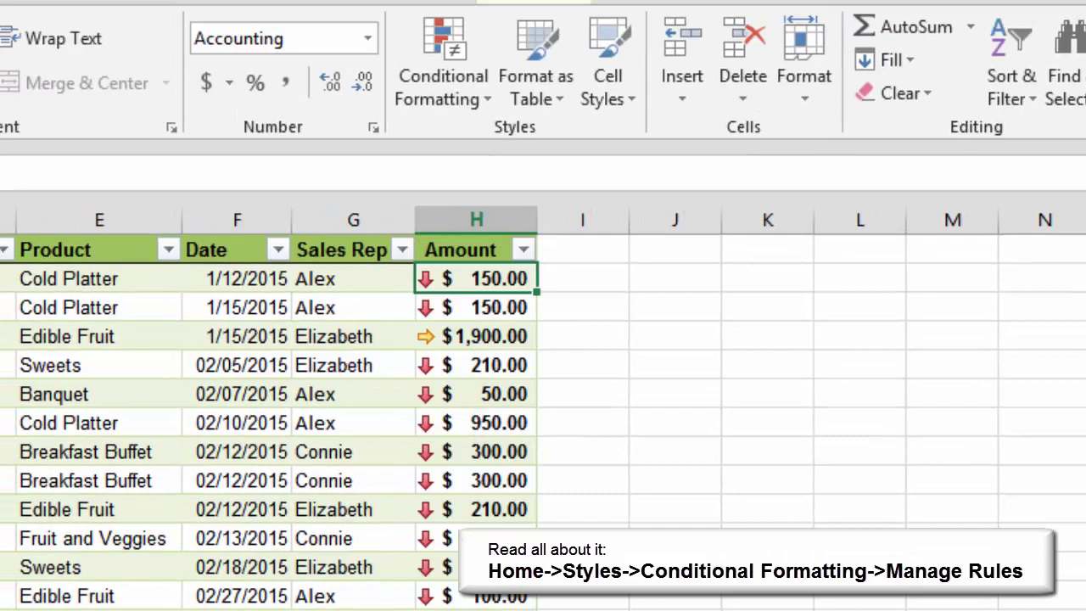
Open the Amount column's Icon Set rule for editing from the Conditional Formatting Rules Manager.
click(476, 219)
click(443, 87)
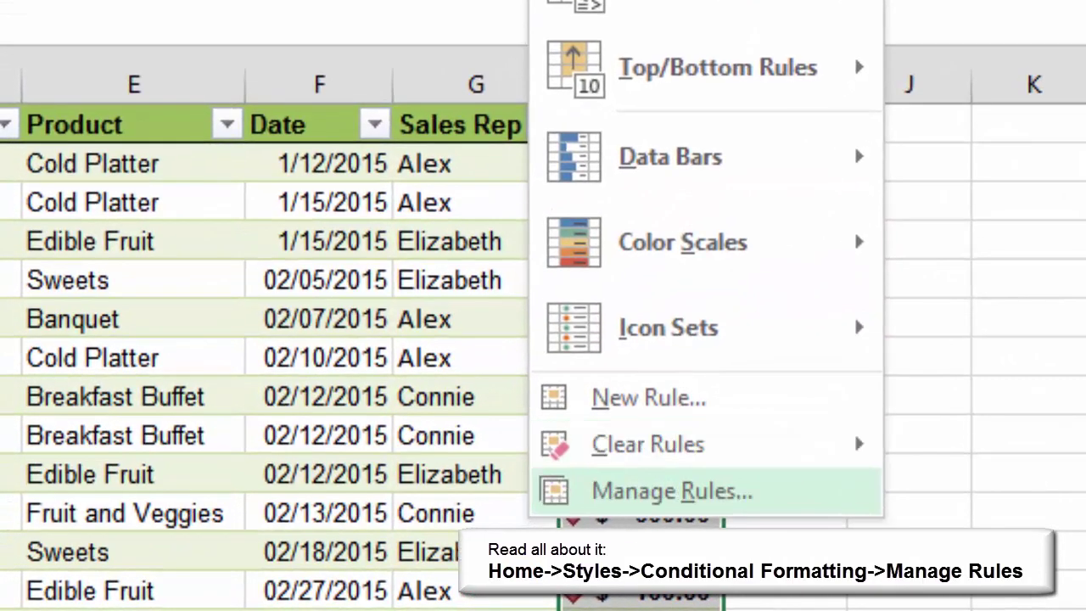
key(Return)
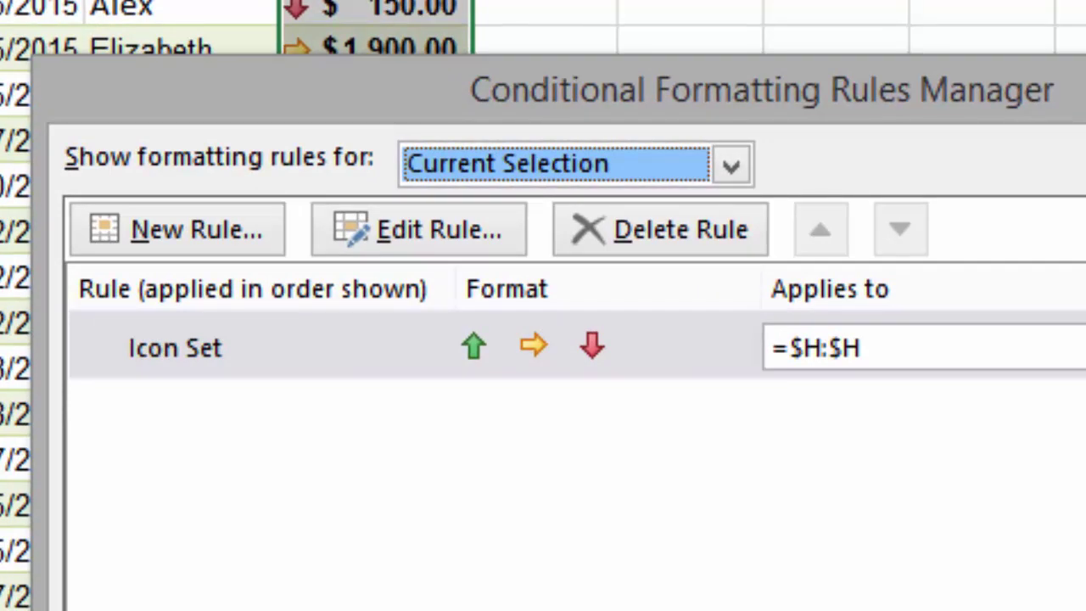
click(175, 348)
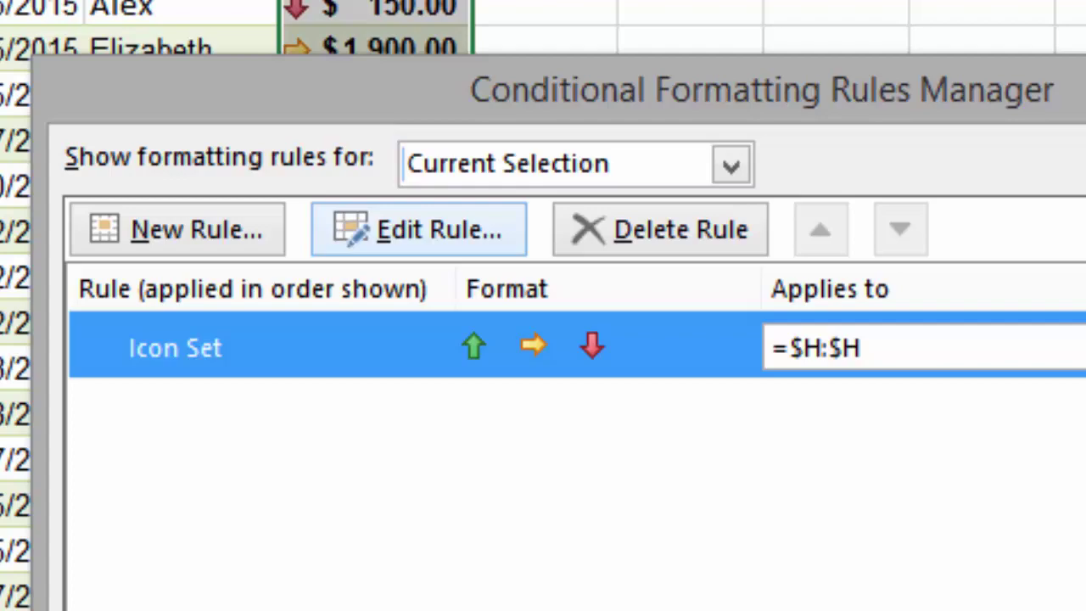
click(419, 229)
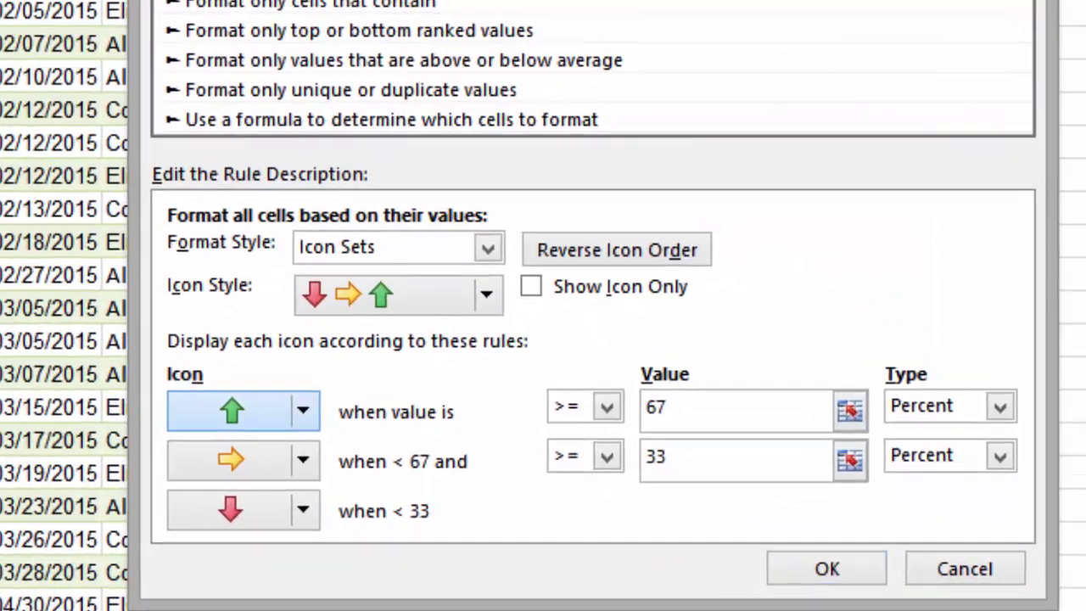
Examine the alternative icons for the green arrow, then close the rule editor and Rules Manager without changing the rule.
click(416, 443)
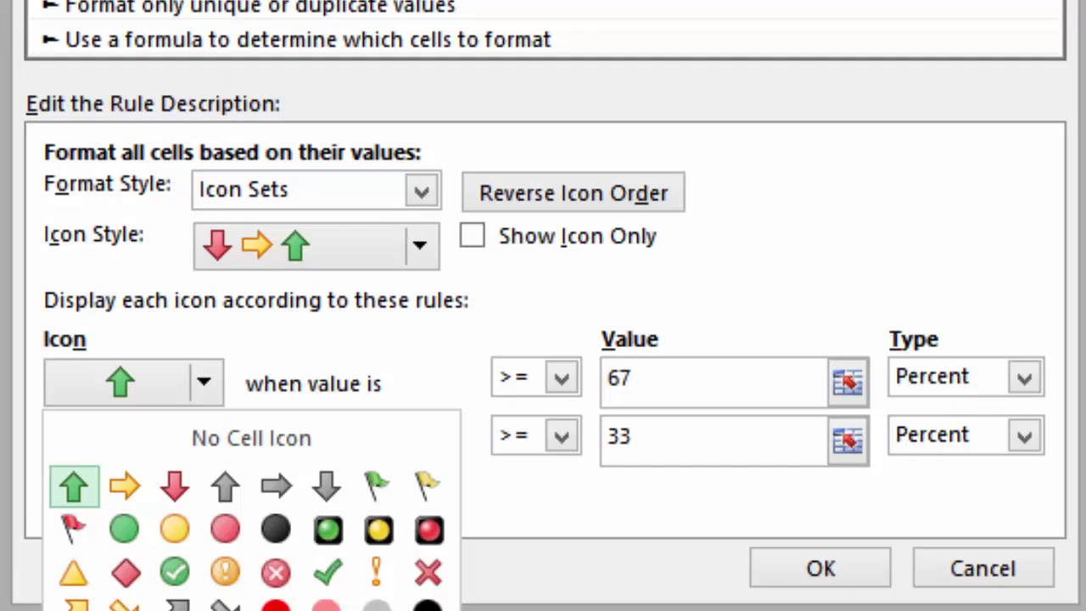
key(Escape)
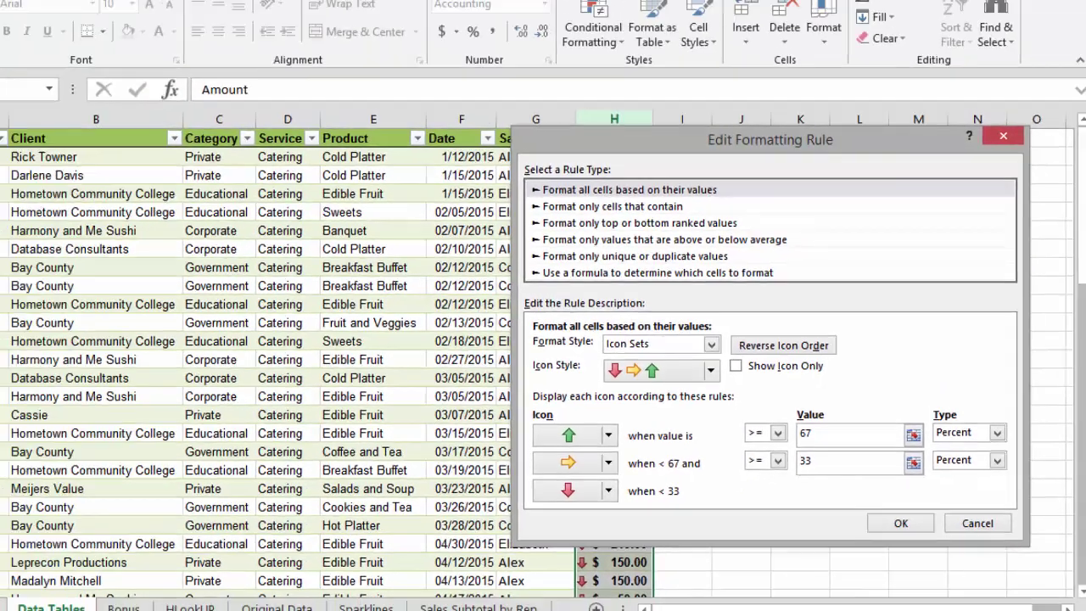
key(Return)
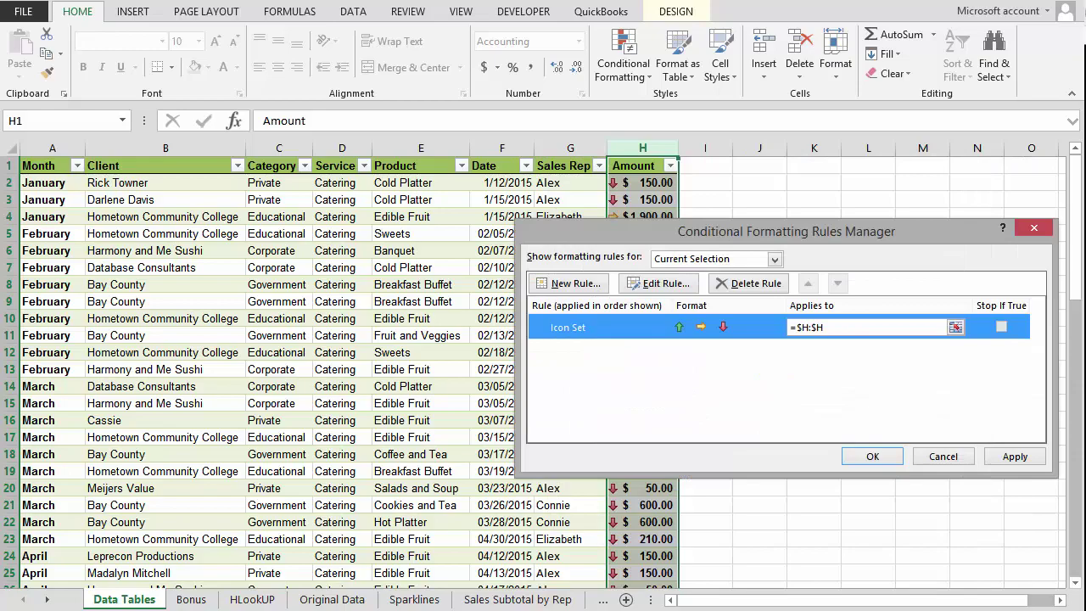
key(Return)
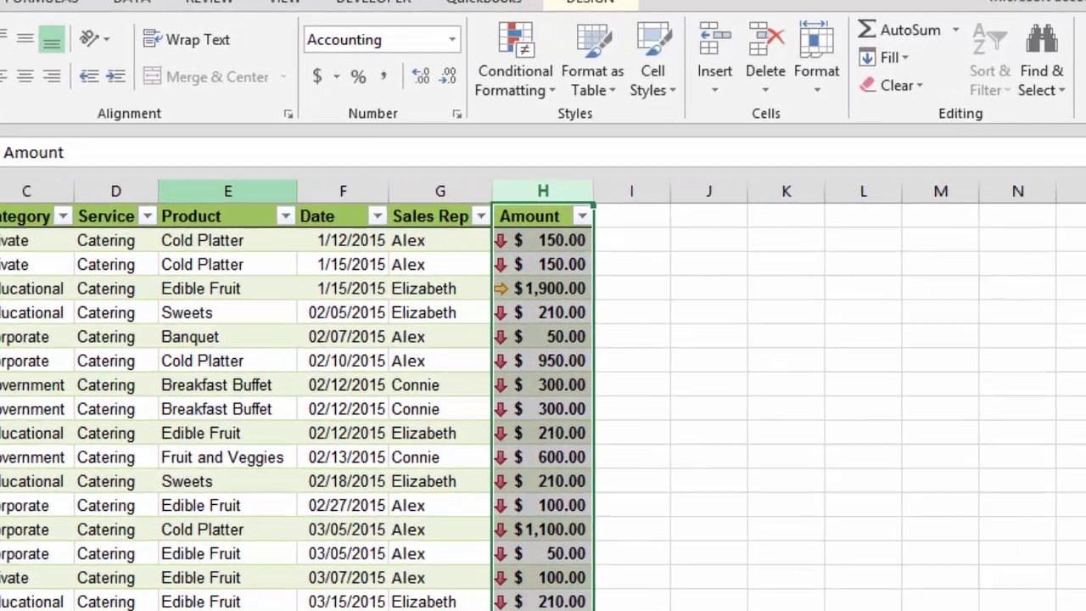
Start a new conditional formatting rule on the Product column that formats only cells with a value equal to Sweets.
click(421, 148)
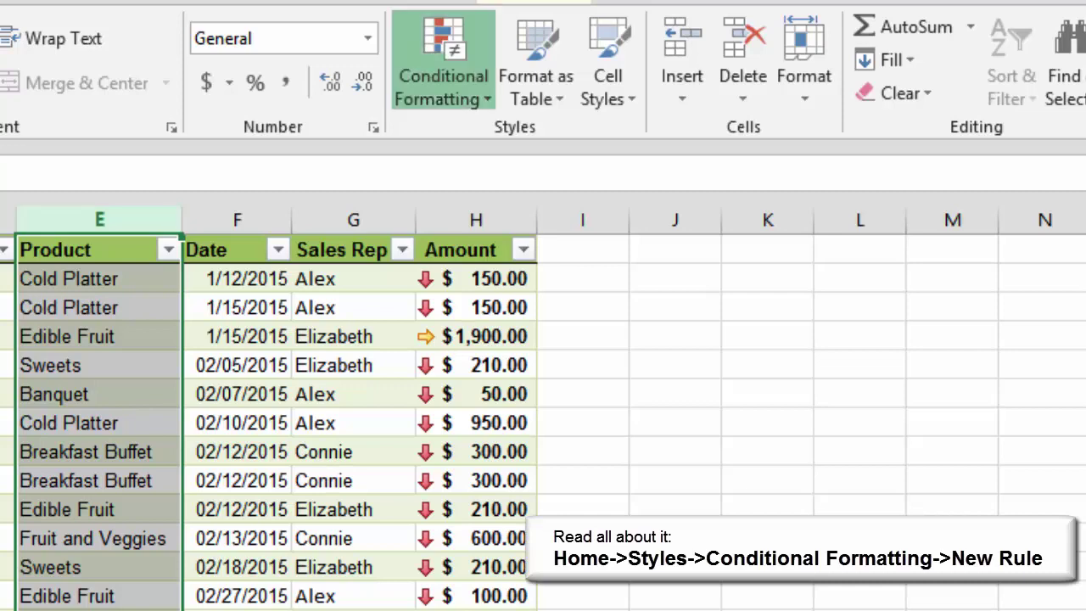
click(443, 85)
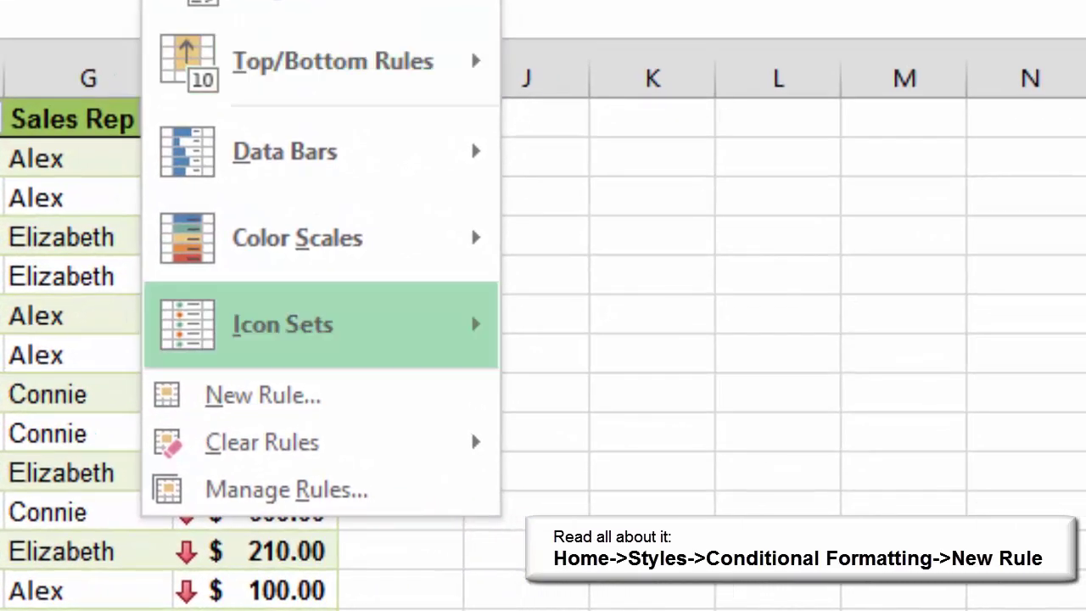
click(386, 427)
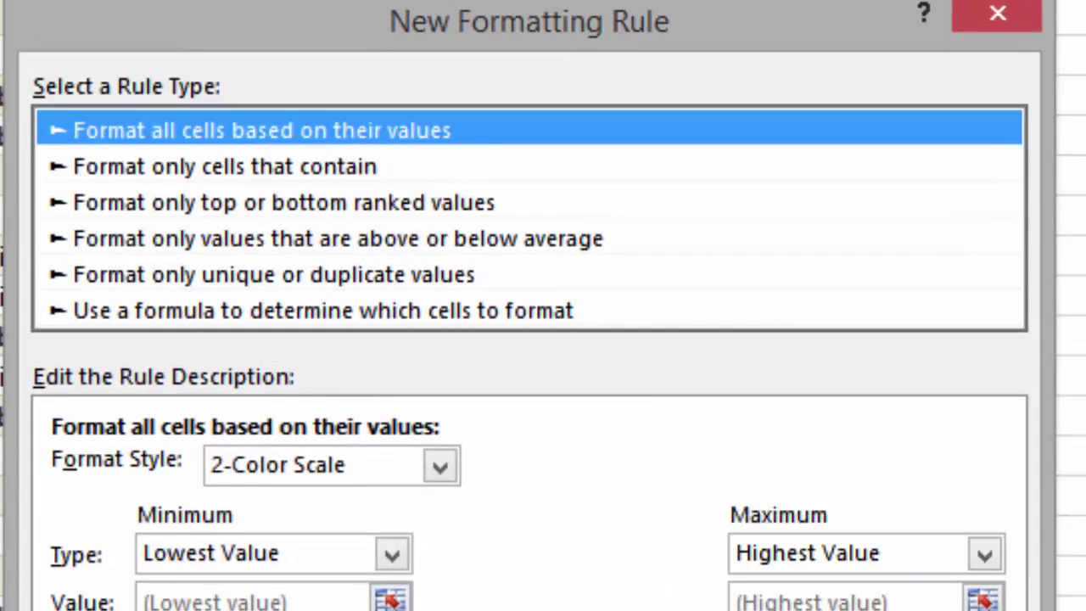
click(224, 166)
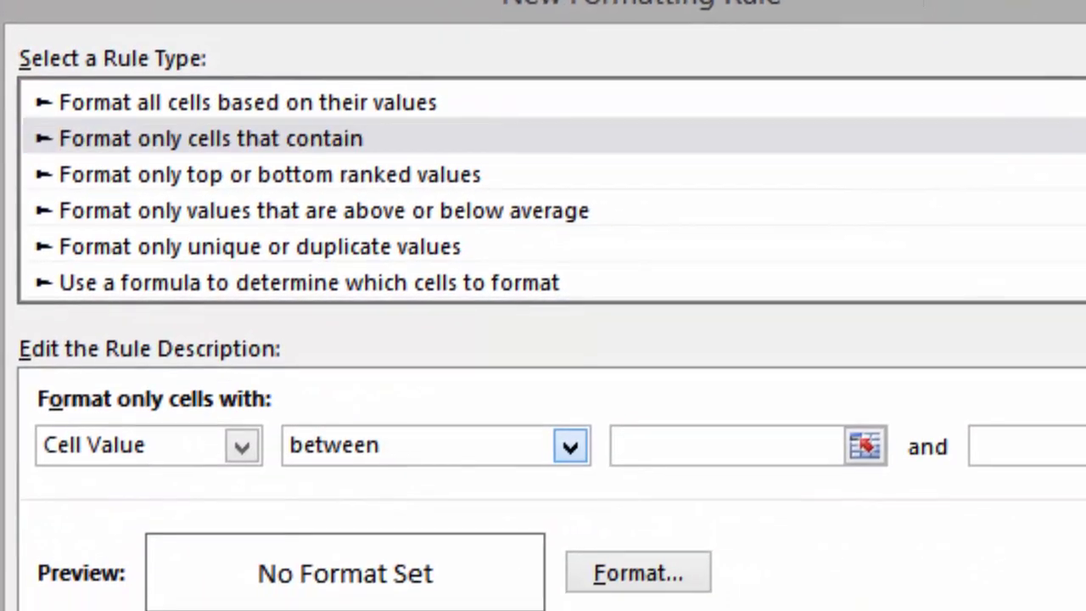
click(571, 468)
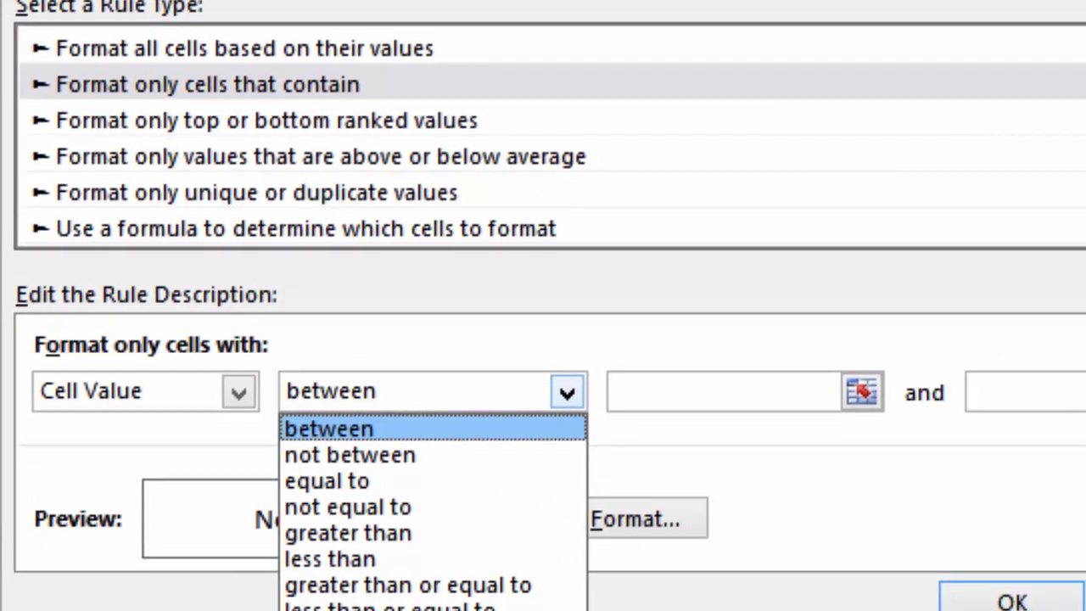
click(325, 448)
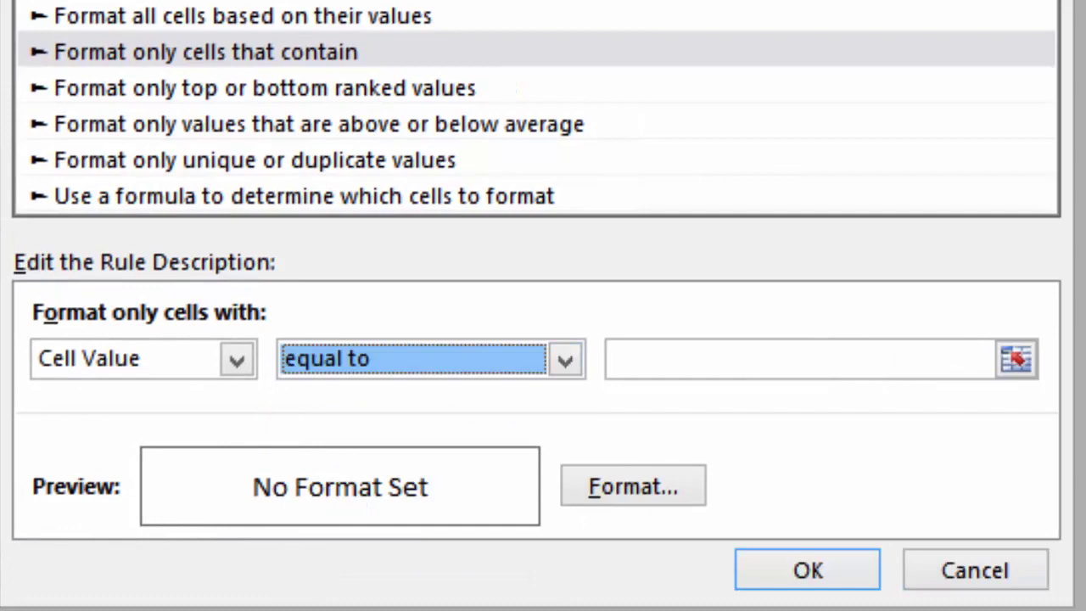
click(797, 359)
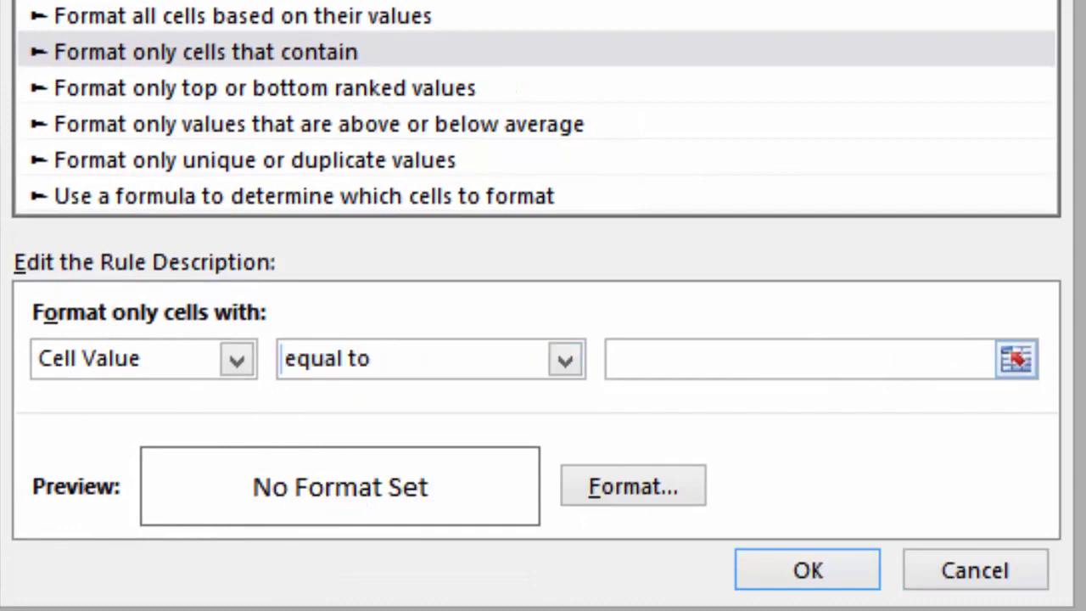
text(Sweets)
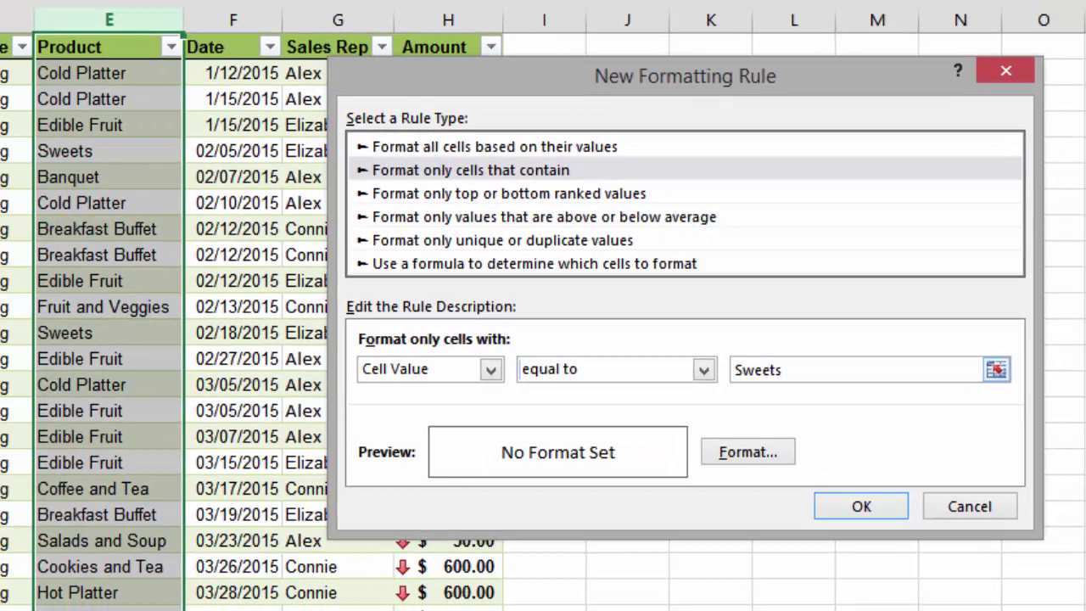
Give the Sweets rule a bold font in Purple, Accent 4, Darker 50%, and apply the rule.
click(633, 487)
click(718, 130)
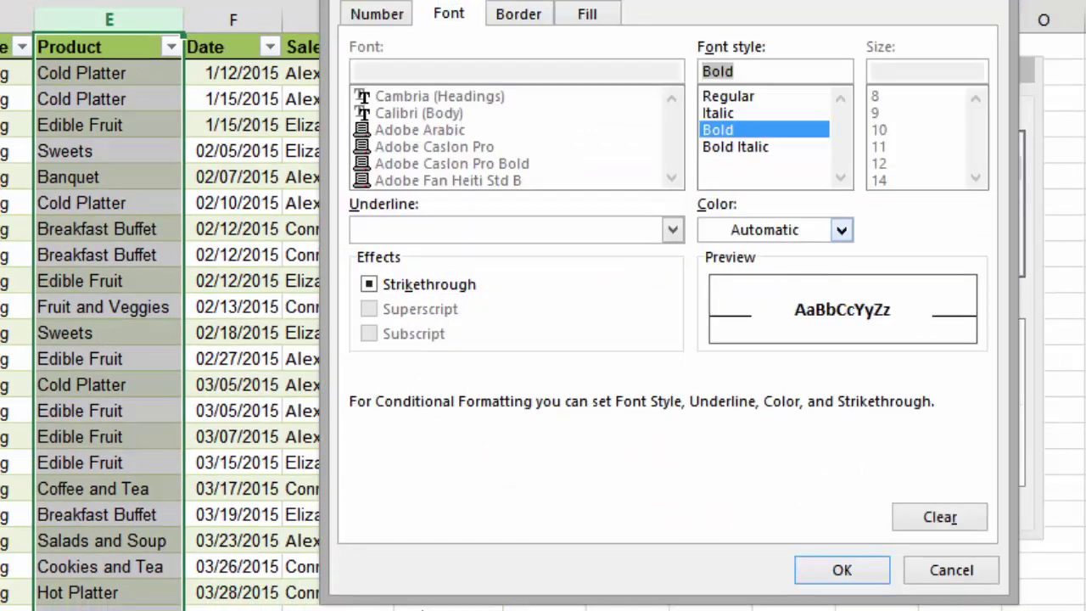
click(841, 230)
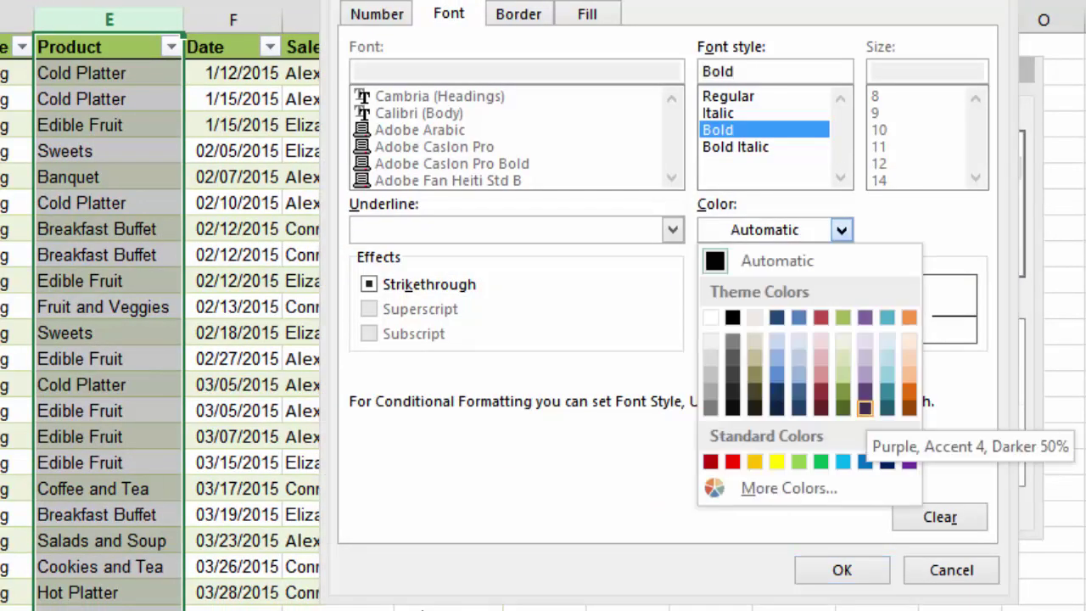
click(866, 408)
click(842, 571)
click(861, 572)
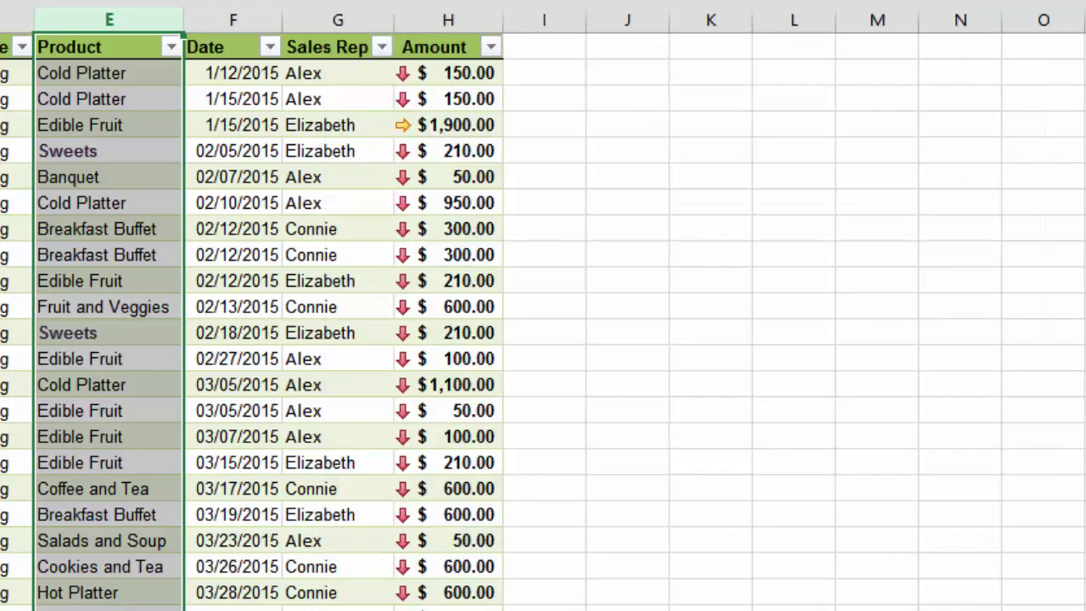
click(108, 151)
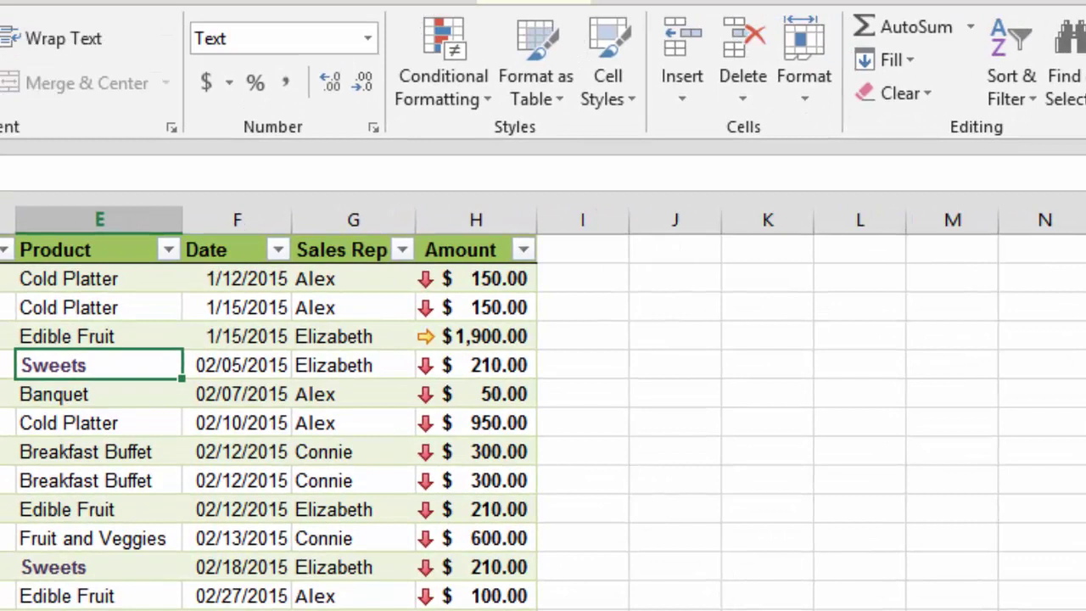
click(99, 567)
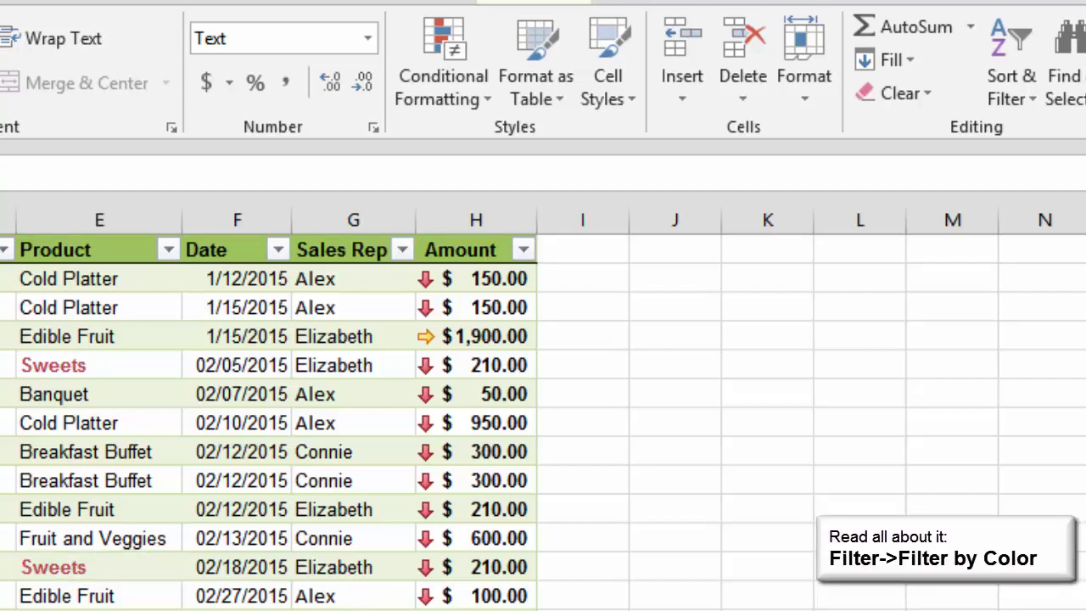
click(98, 567)
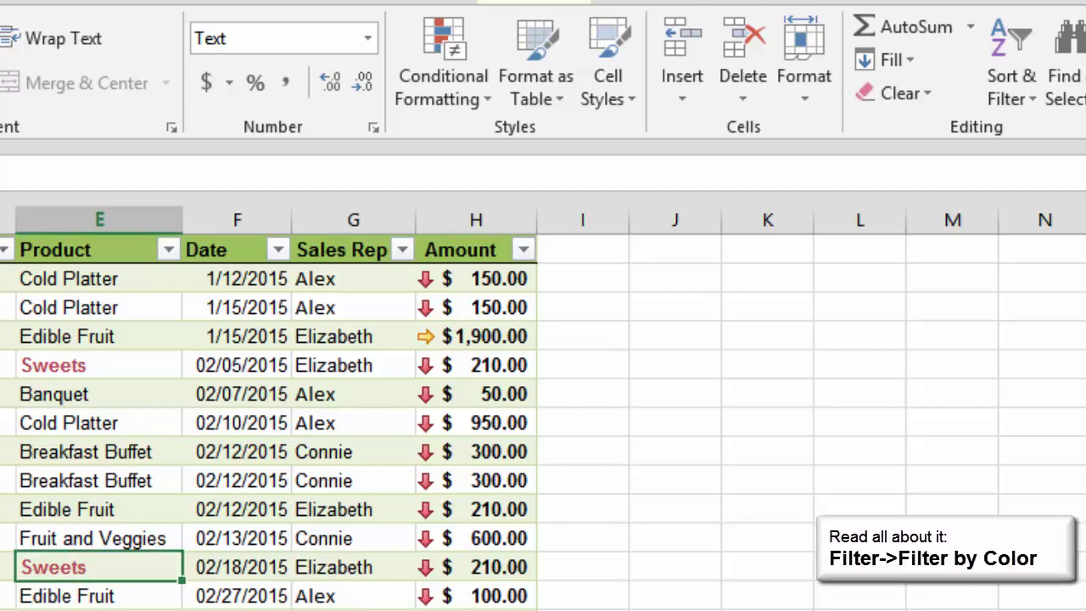
Filter the Amount column by cell icon to show only the rows with the green up arrow.
click(460, 249)
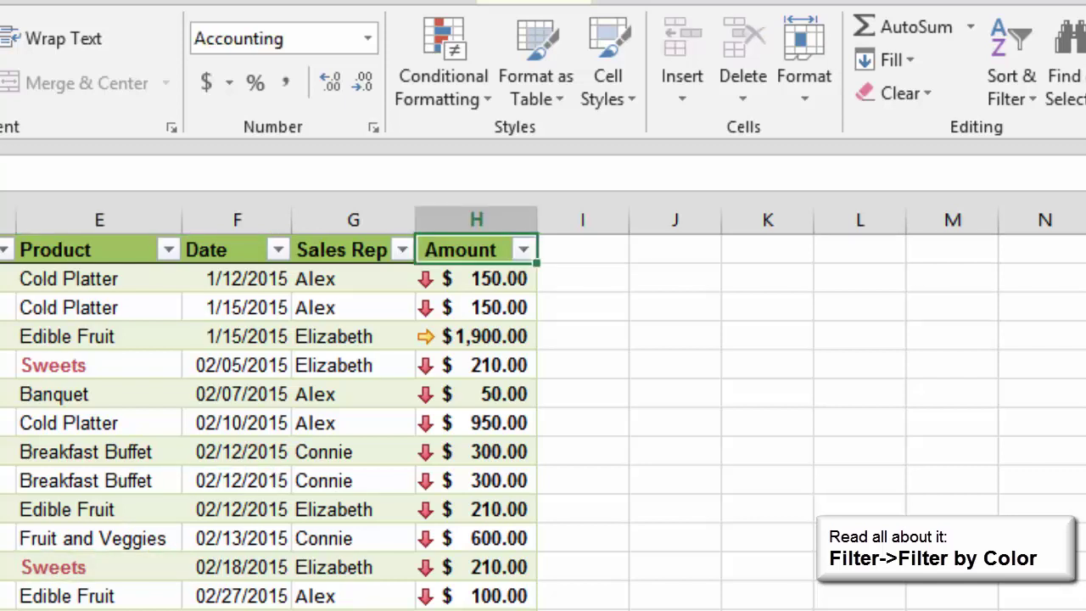
key(alt+Down)
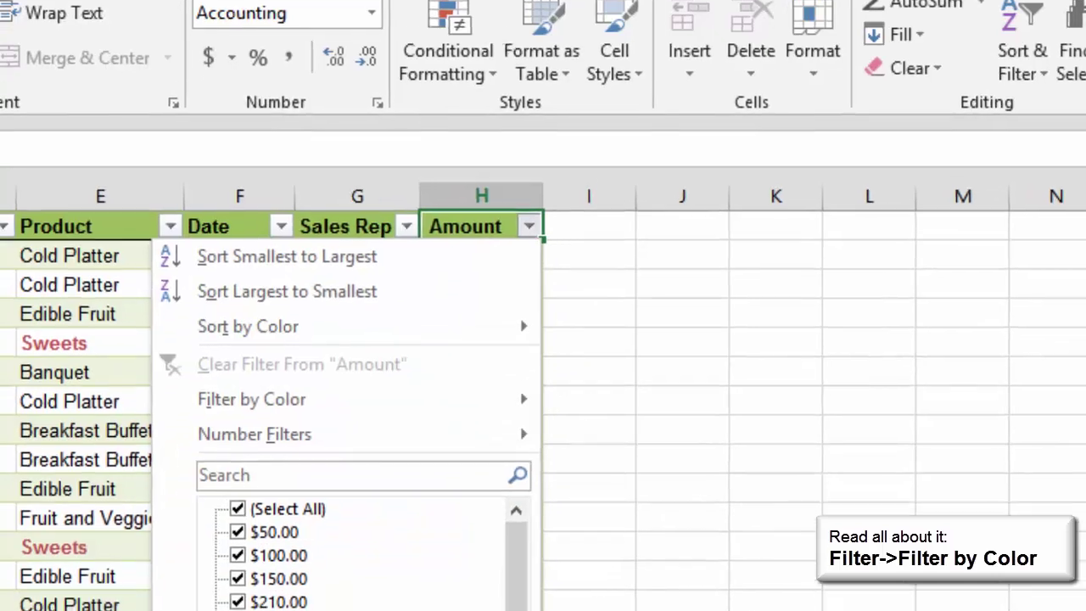
key(i)
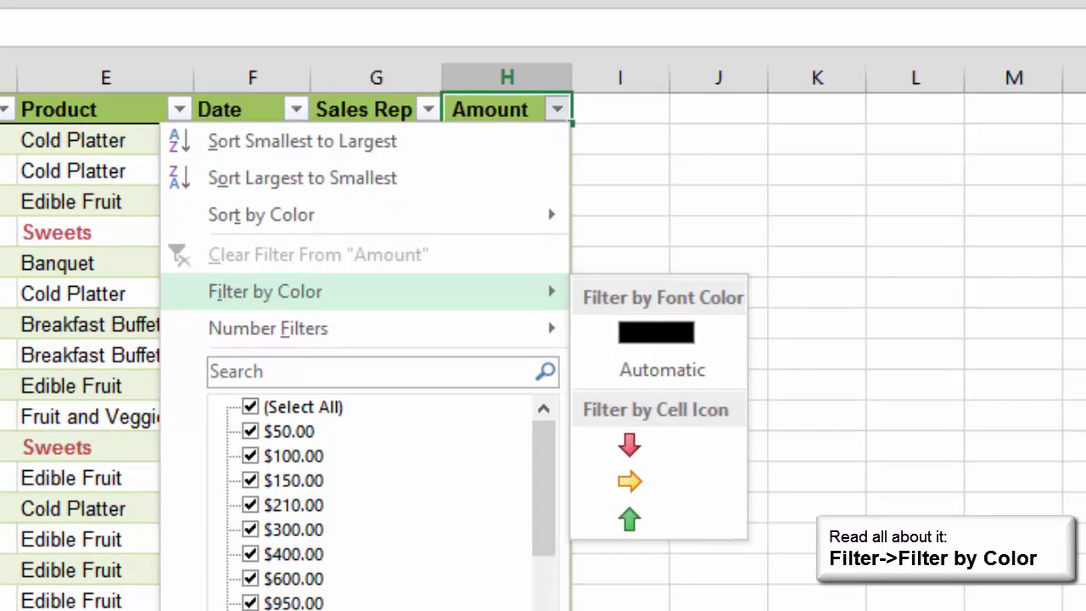
key(Down)
key(Down)
key(Down)
key(Down)
key(Down)
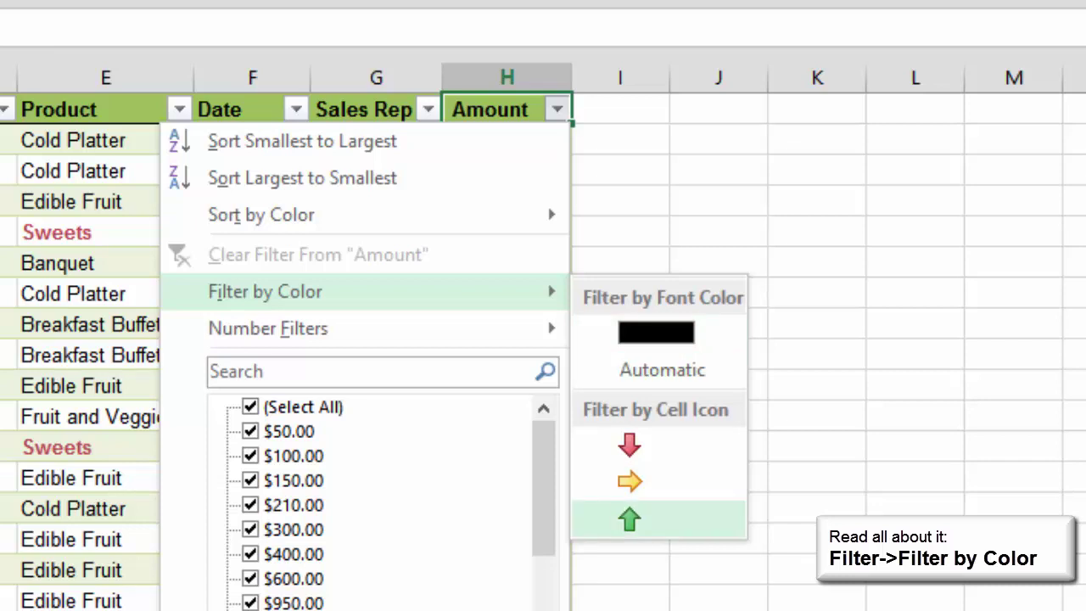
key(Return)
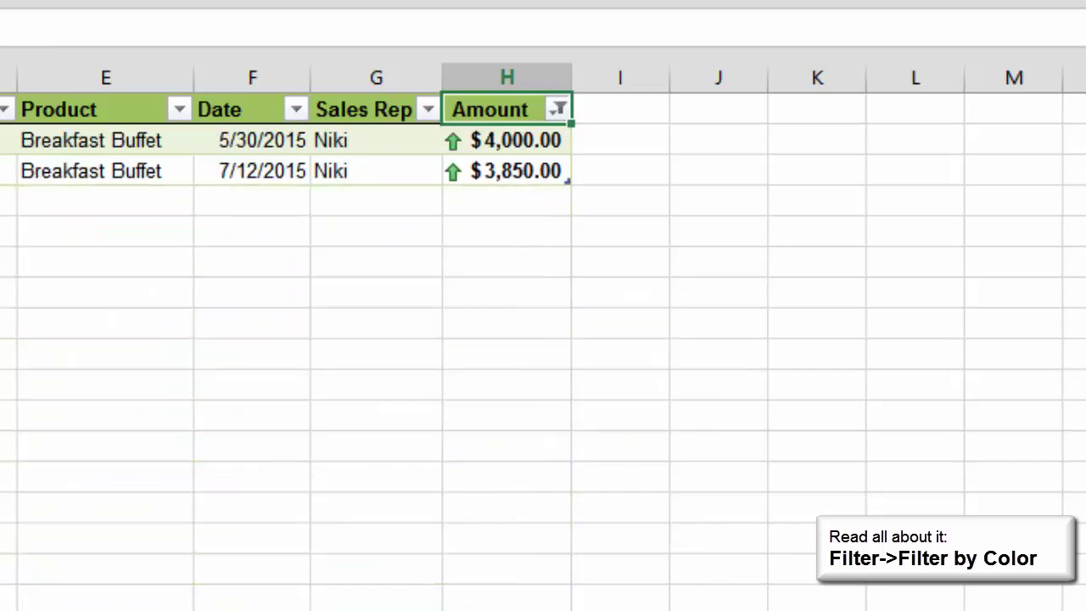
Clear the icon filter from the Amount column.
click(558, 108)
key(Down)
key(Down)
key(Down)
key(Down)
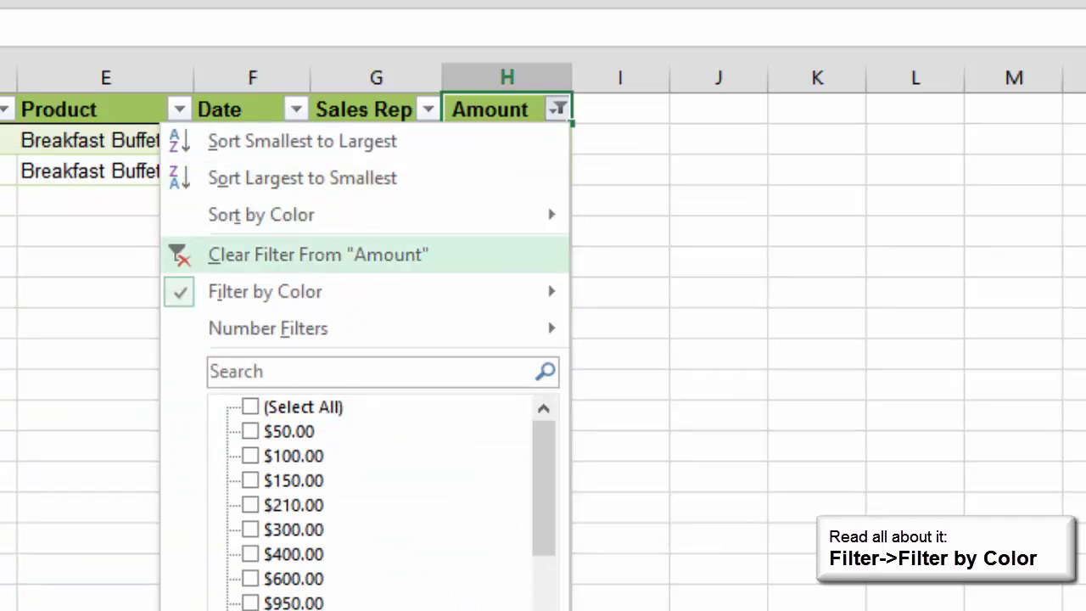
key(Return)
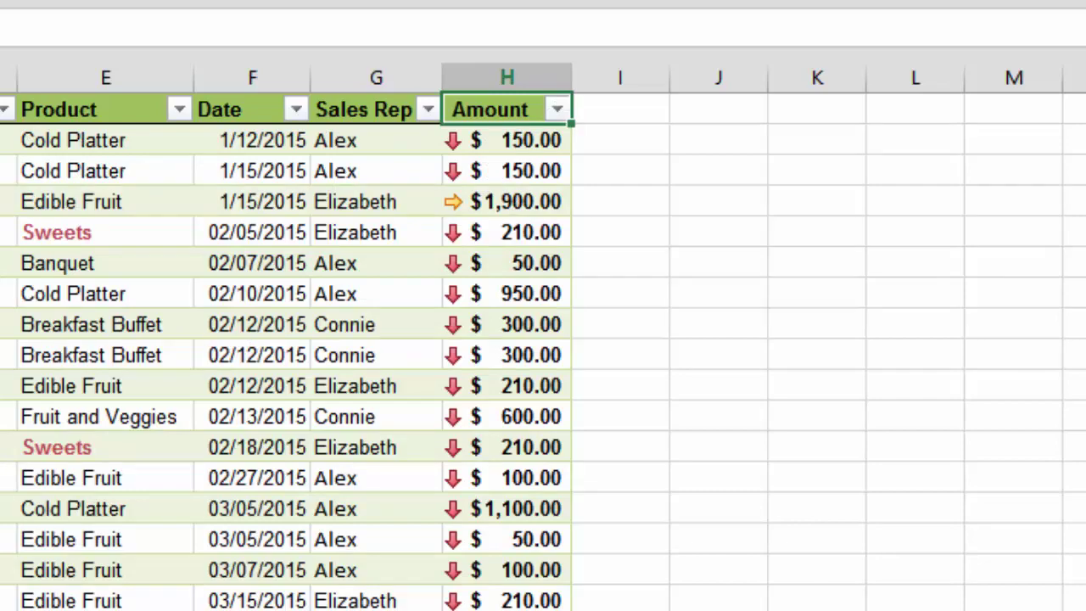
Convert the sales table into a normal range of cells.
key(ctrl+Home)
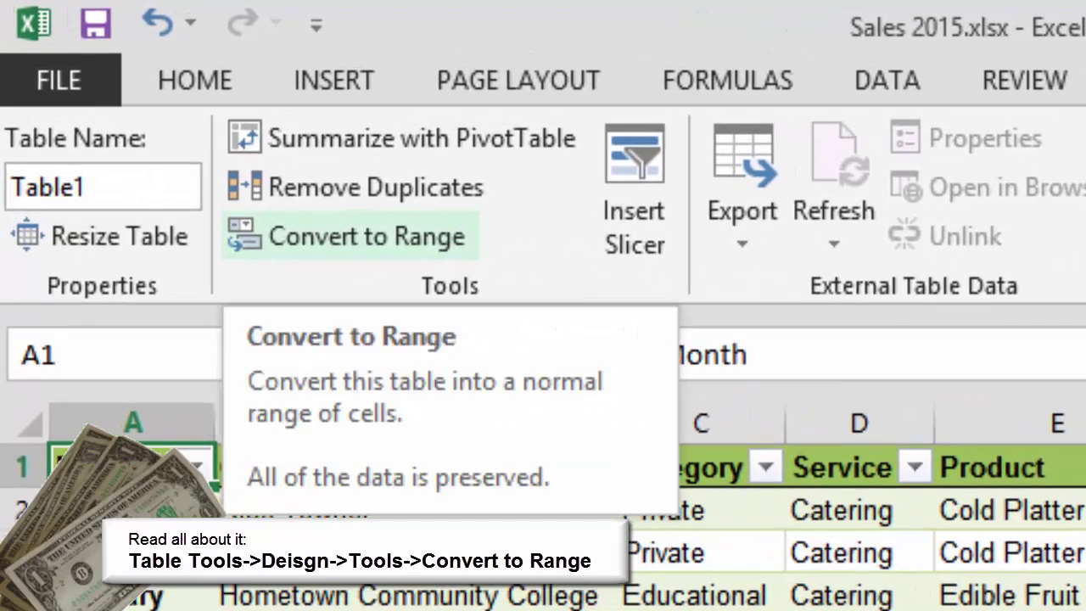
click(367, 237)
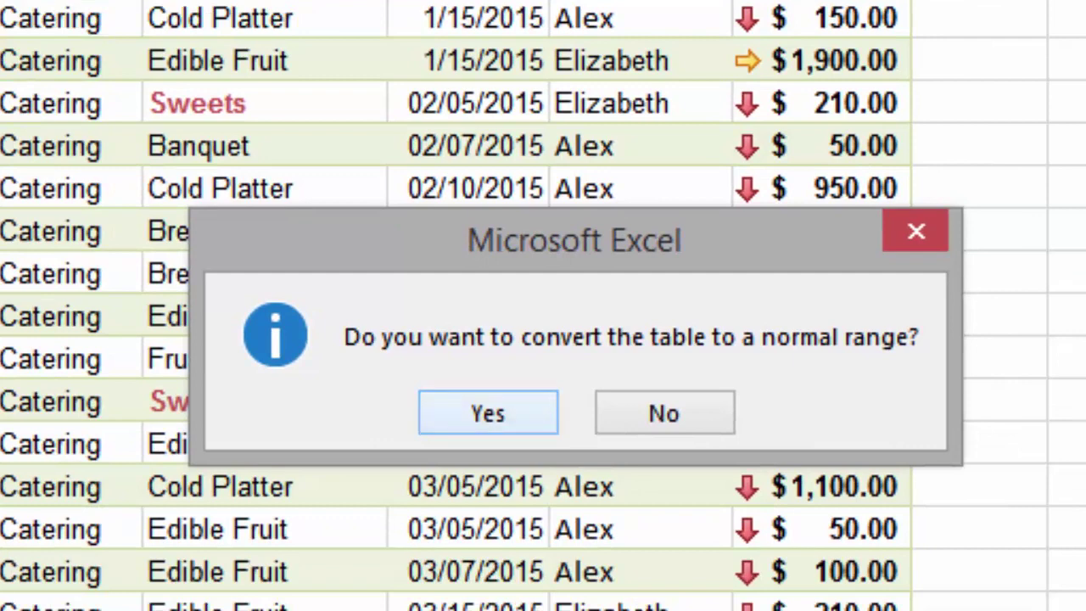
click(488, 414)
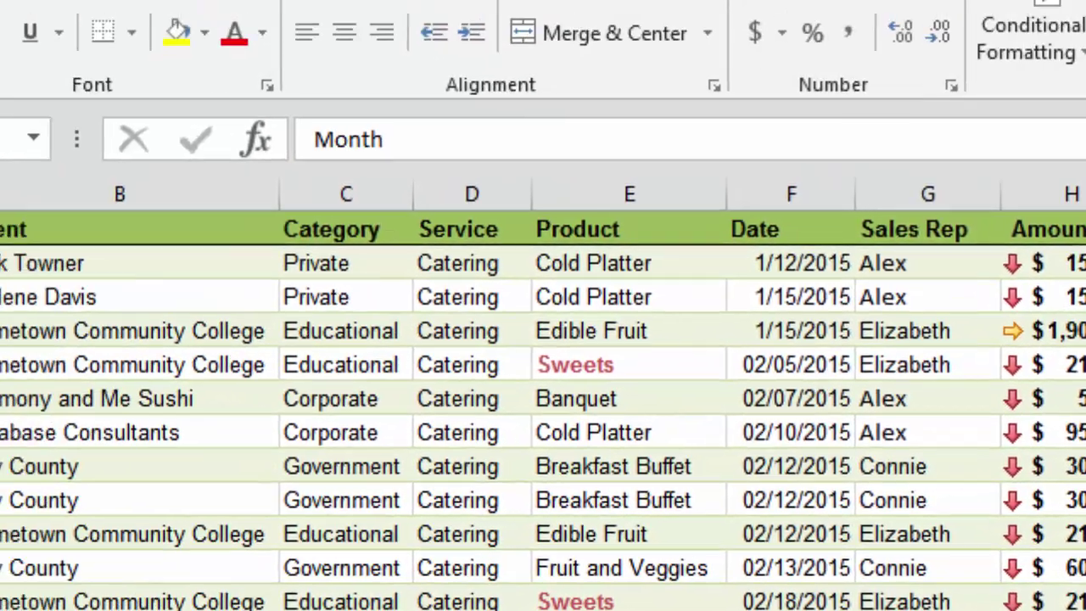